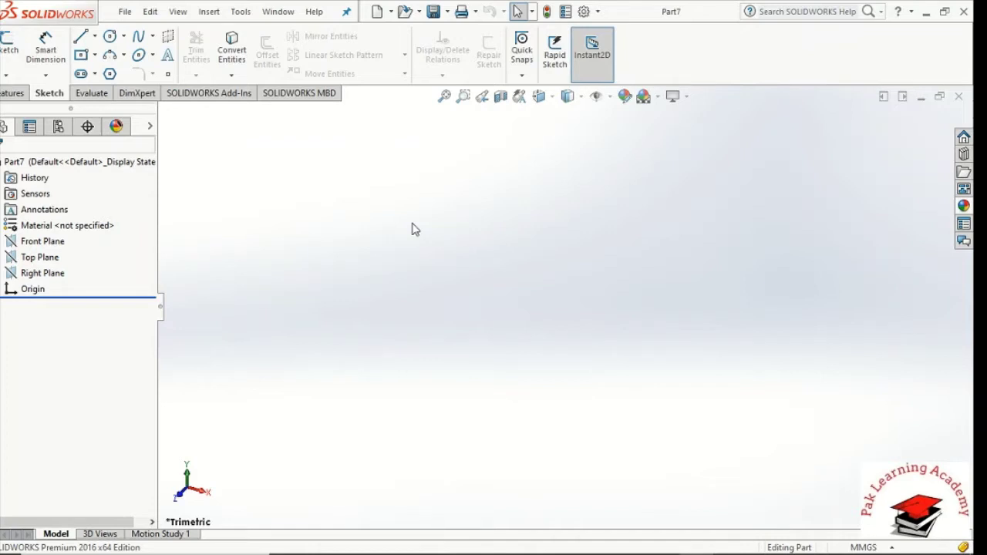
Step: On the Top Plane, sketch a circle of radius about 3.26 centred on the origin as Sketch1
left_click(6, 93)
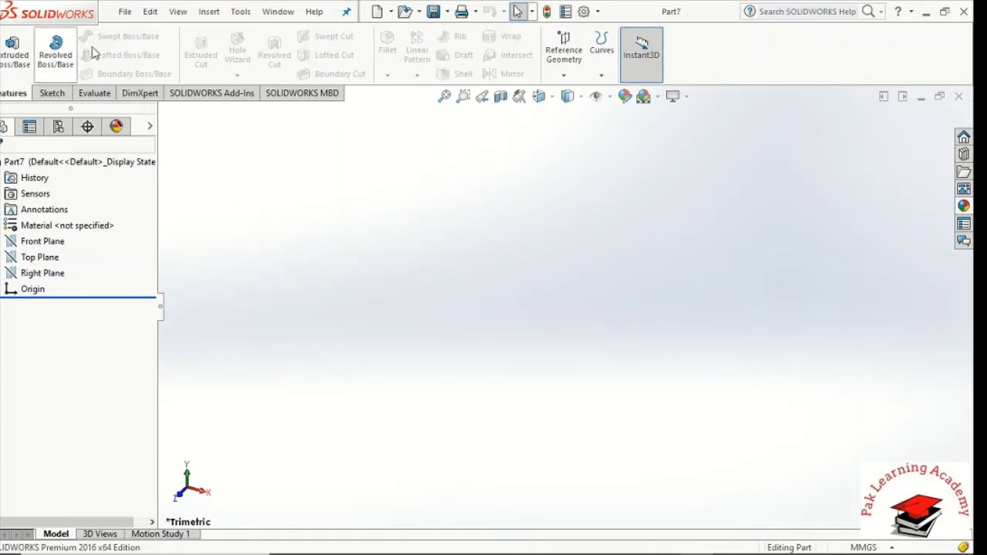
left_click(52, 93)
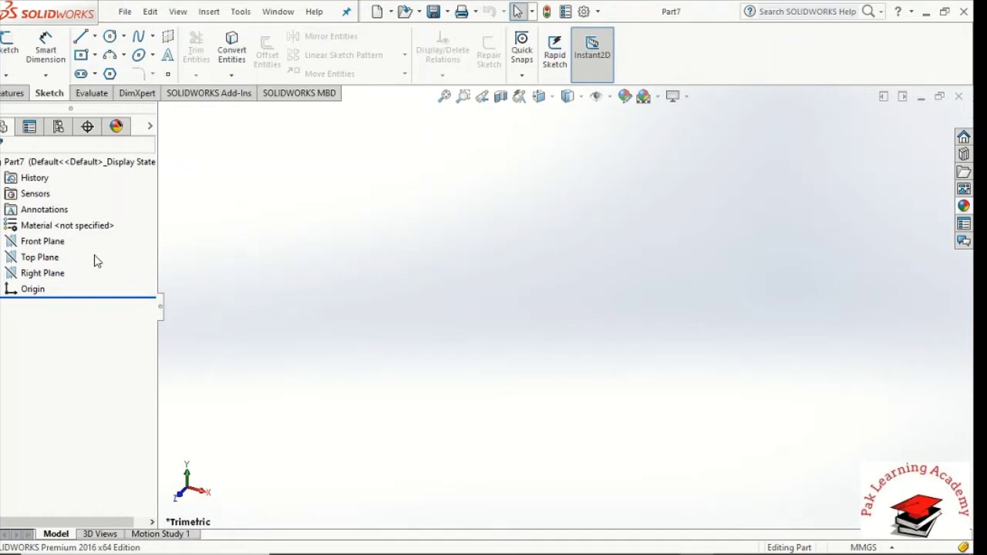
left_click(48, 261)
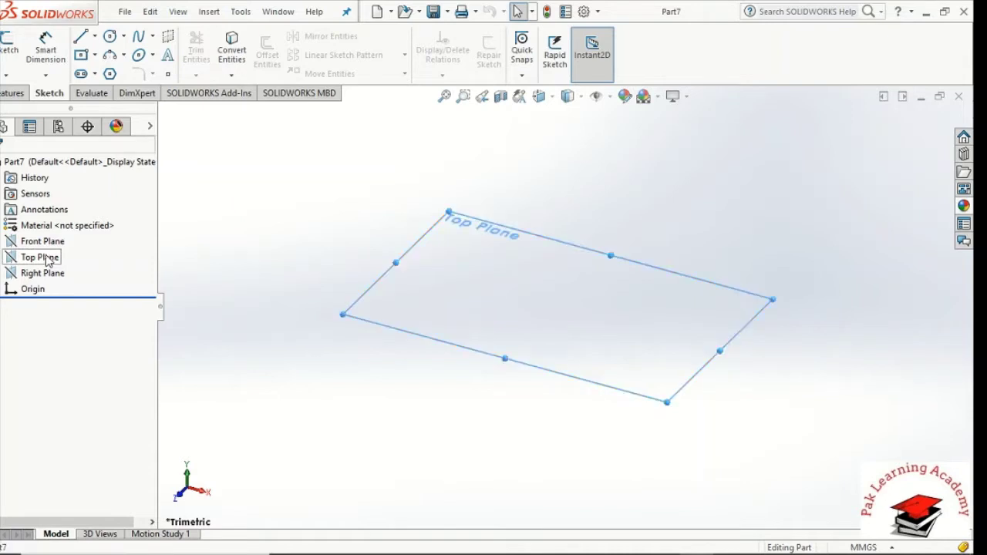
left_click(110, 43)
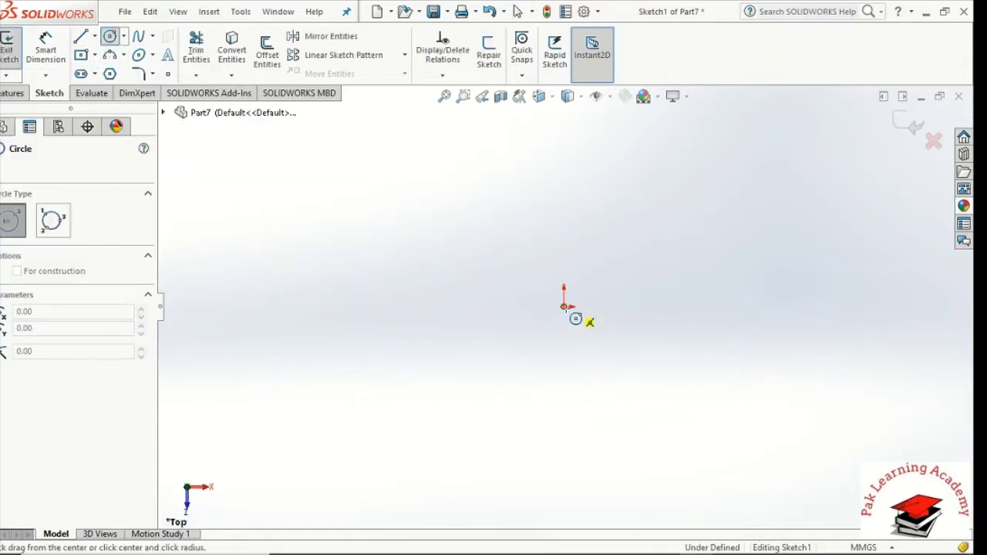
left_click(564, 307)
left_click(566, 314)
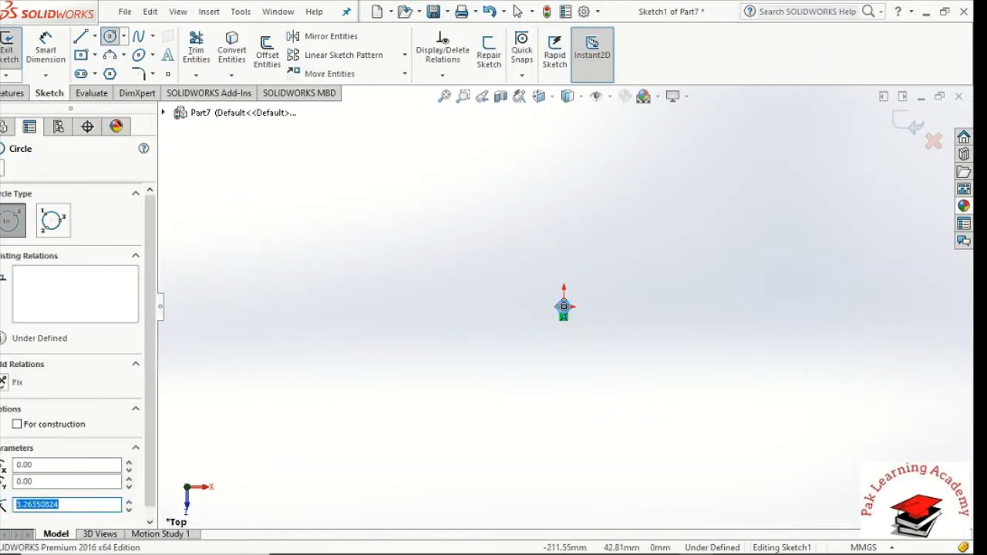
key("Escape")
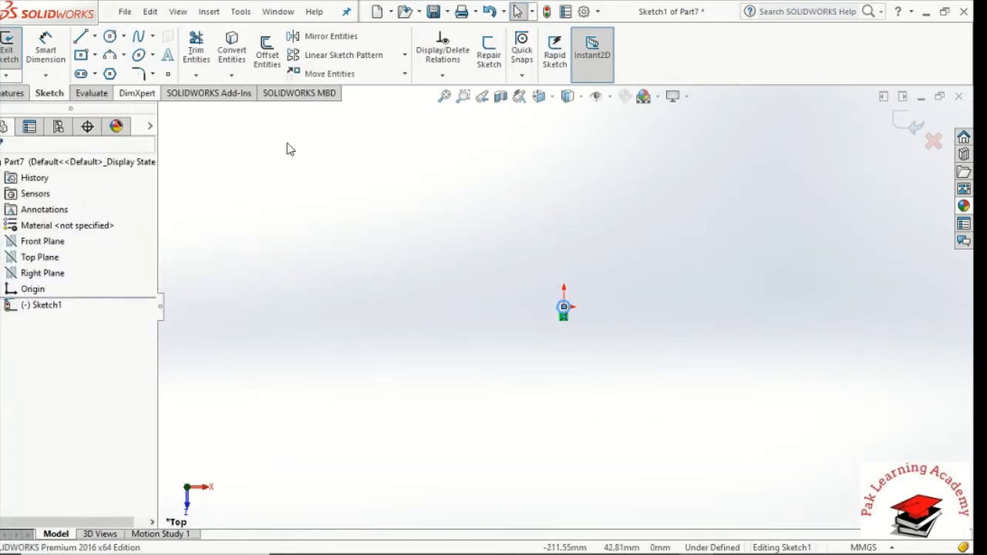
left_click(901, 121)
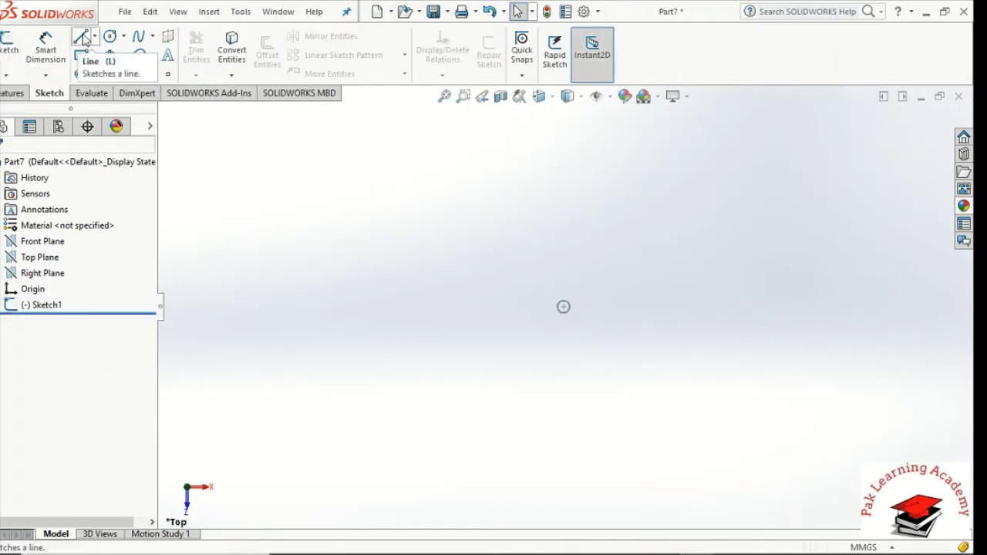
Step: Cancel the pending sketch prompt, clear the selection and select Front Plane in the feature tree
left_click(10, 45)
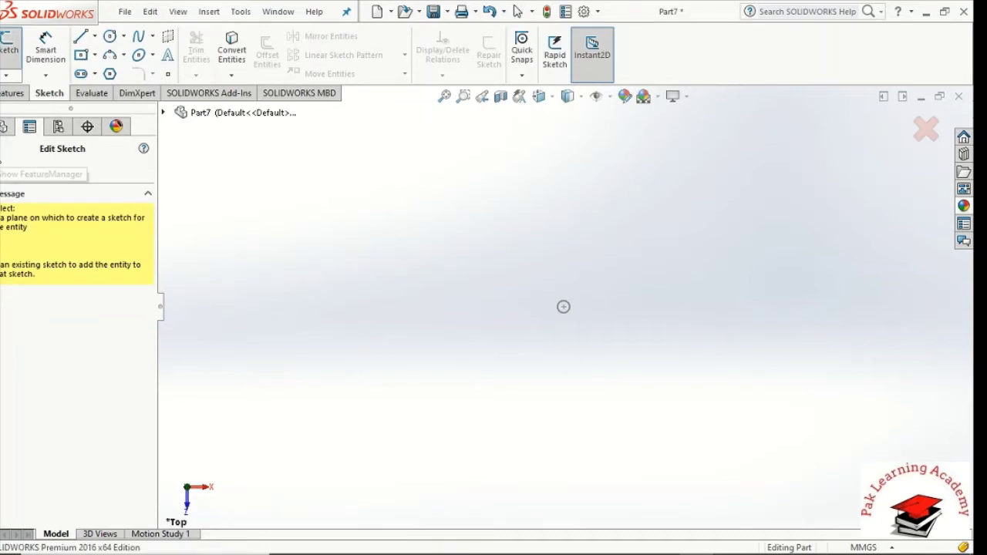
left_click(3, 160)
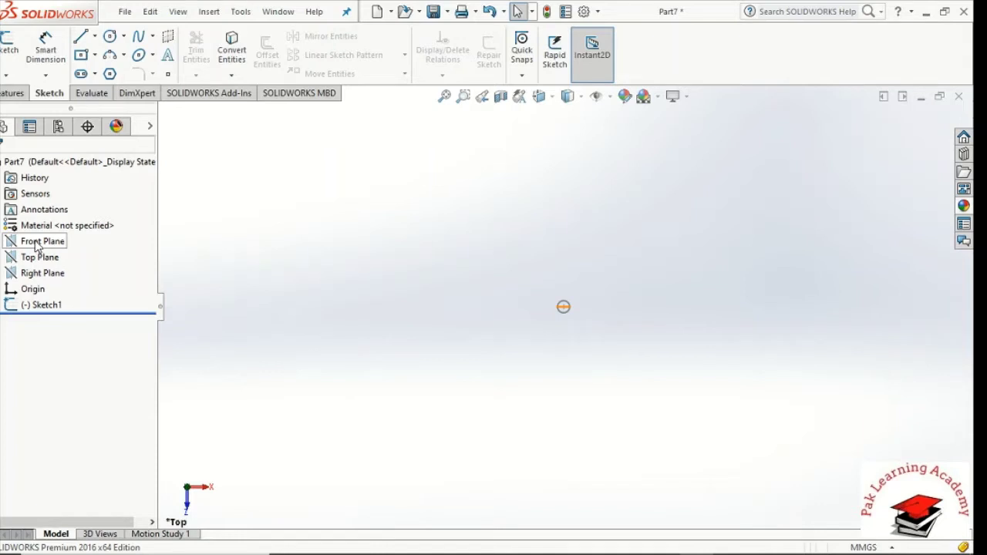
left_click(37, 246)
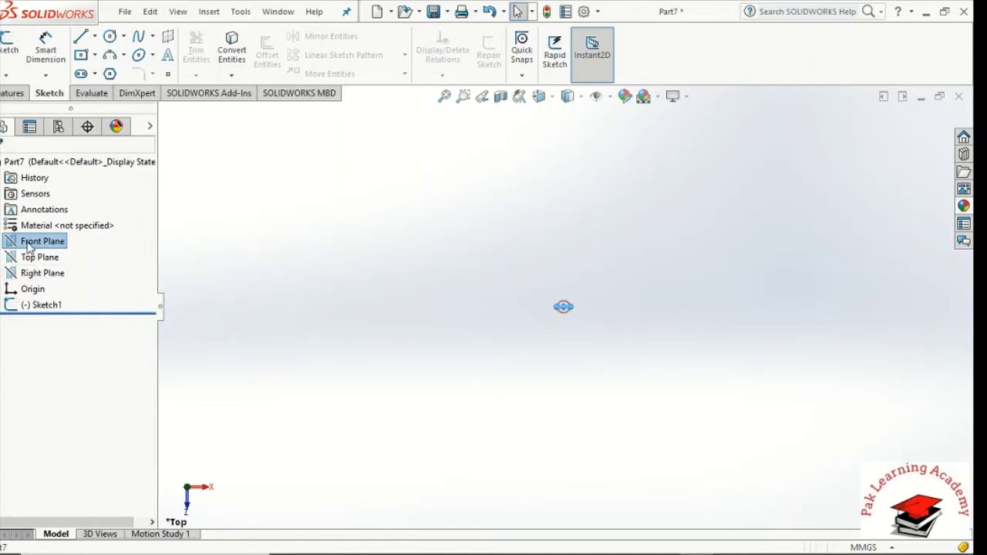
left_click(28, 243)
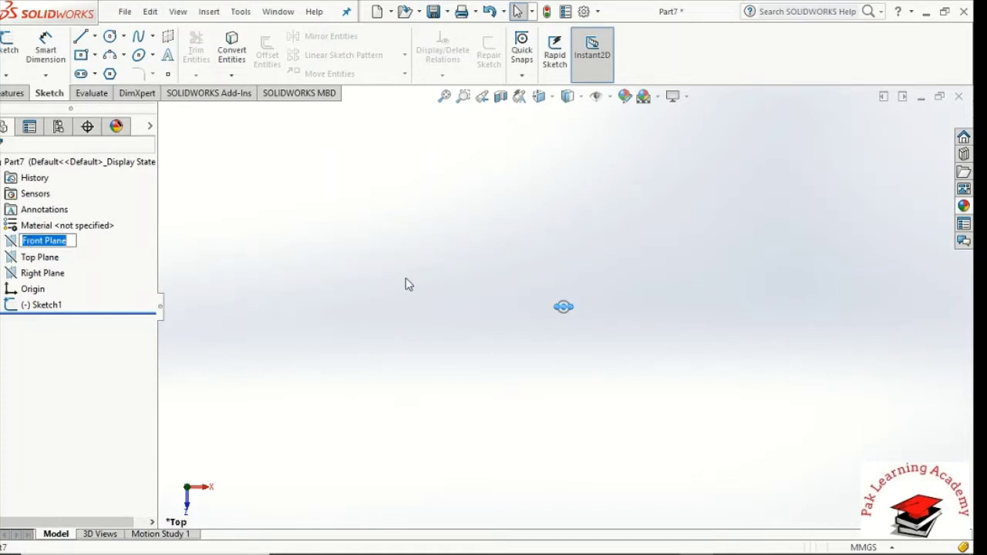
left_click(12, 243)
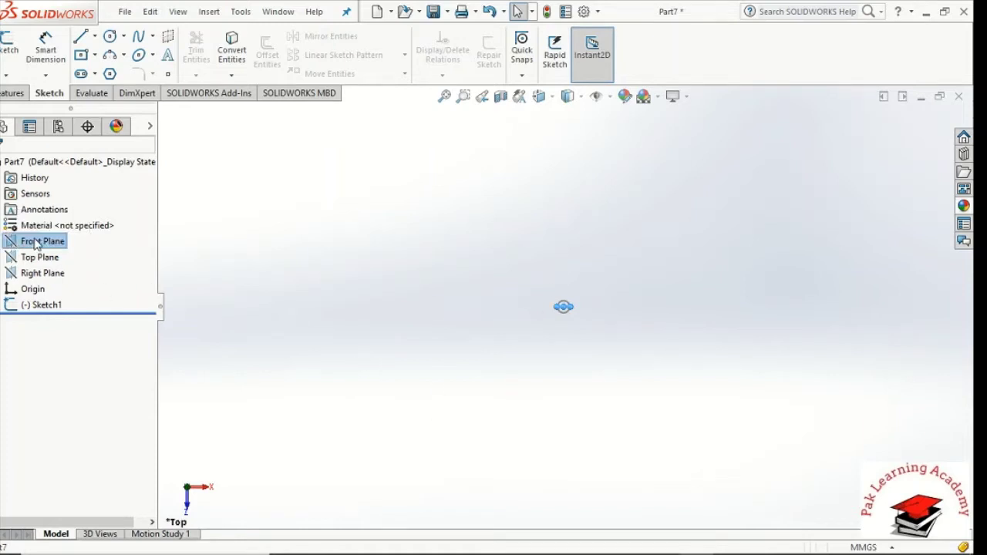
left_click(7, 48)
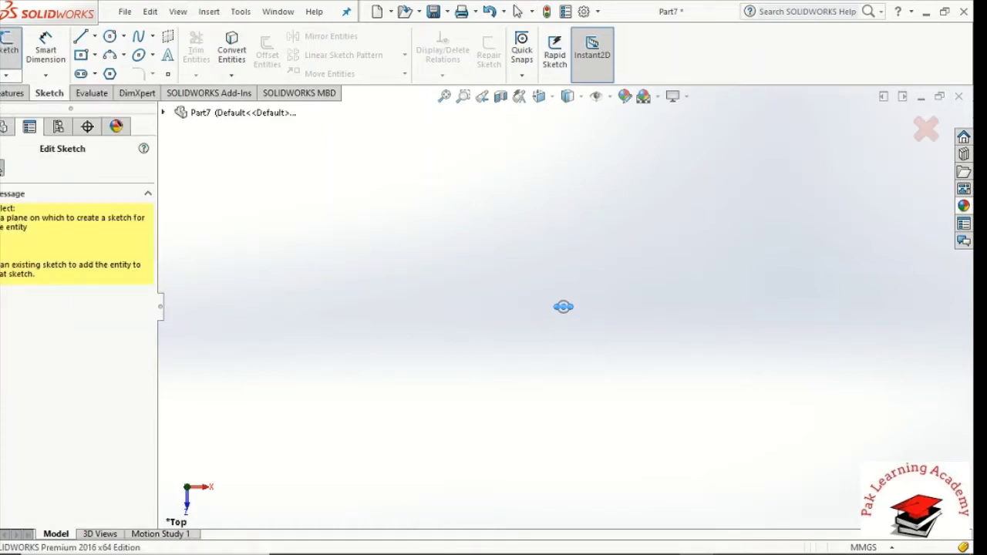
key("Escape")
left_click(509, 282)
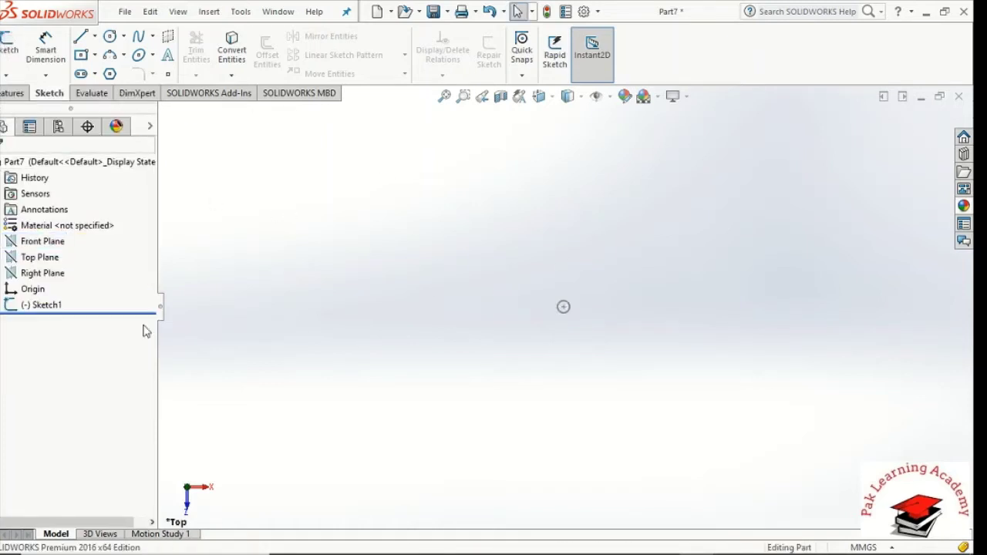
left_click(44, 241)
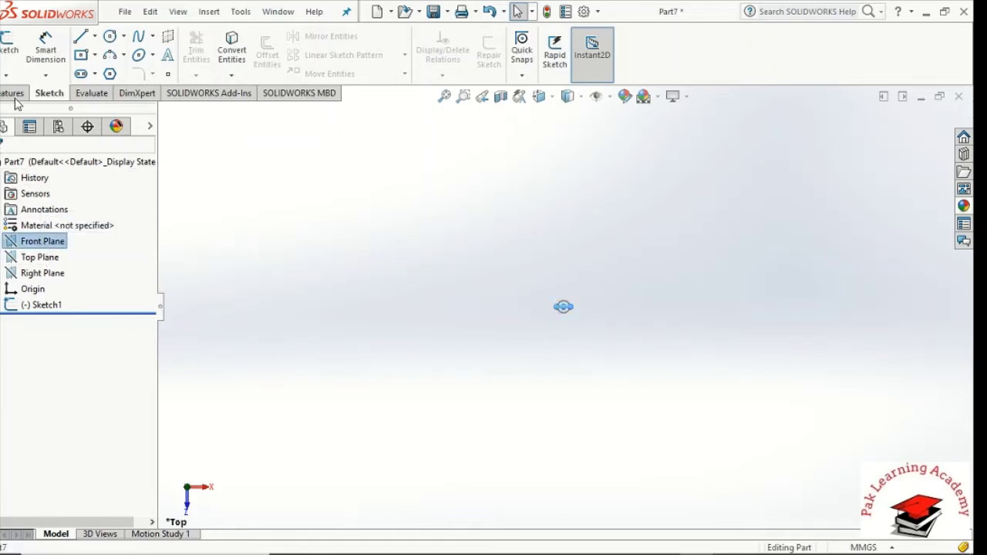
Step: Start Sketch2 on the Front Plane and set the view Normal To it
left_click(11, 48)
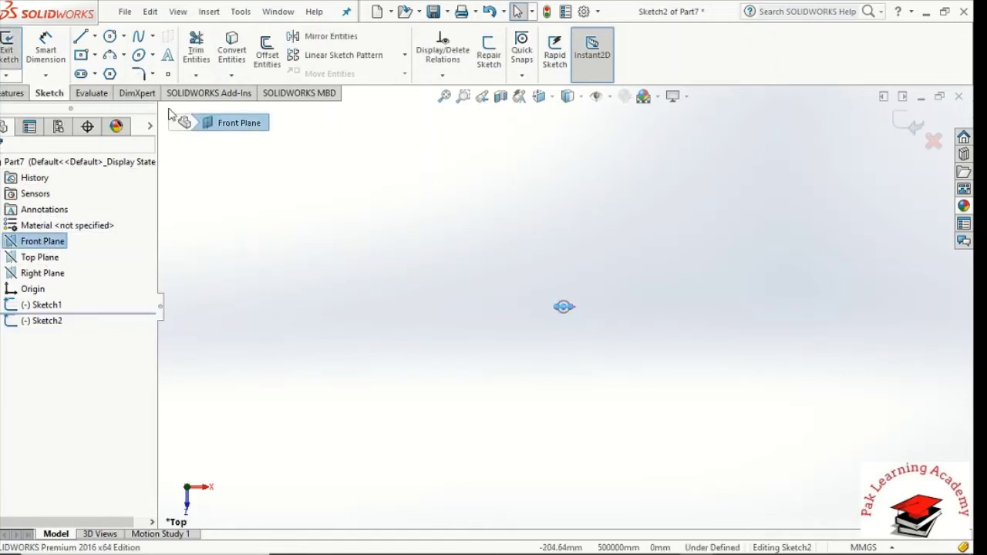
left_click(542, 96)
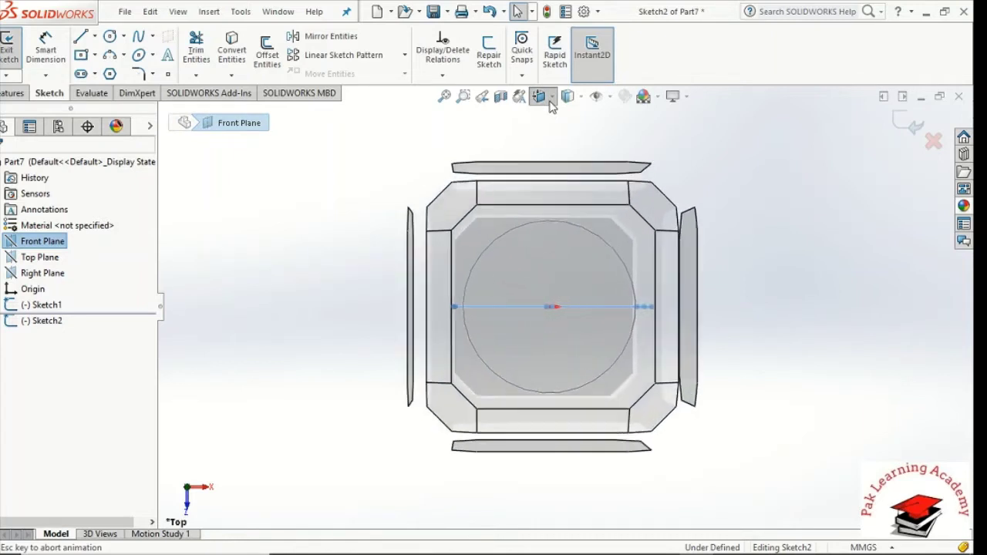
left_click(549, 98)
left_click(619, 181)
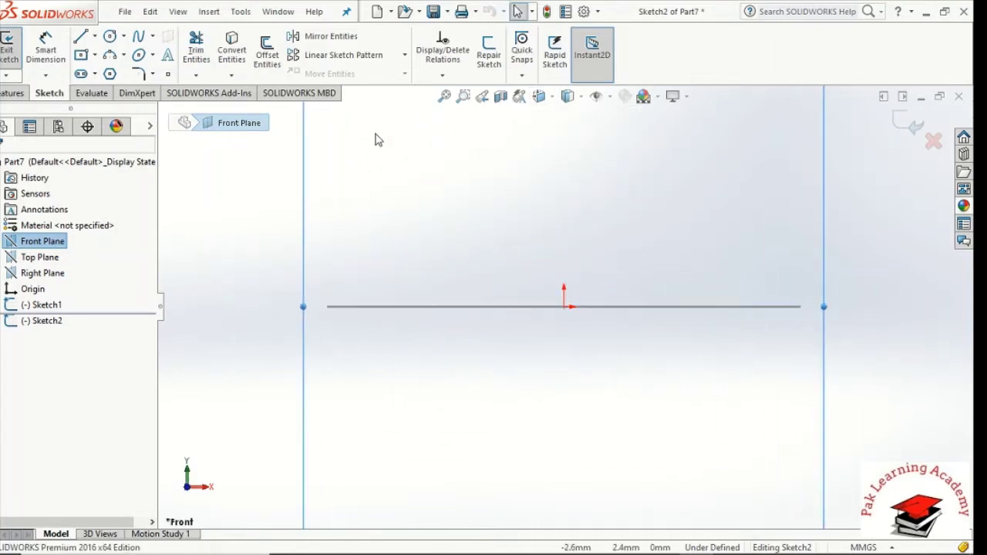
Step: Draw four connected lines: up from the origin, left, down-left, then down-right, and exit the sketch
left_click(80, 37)
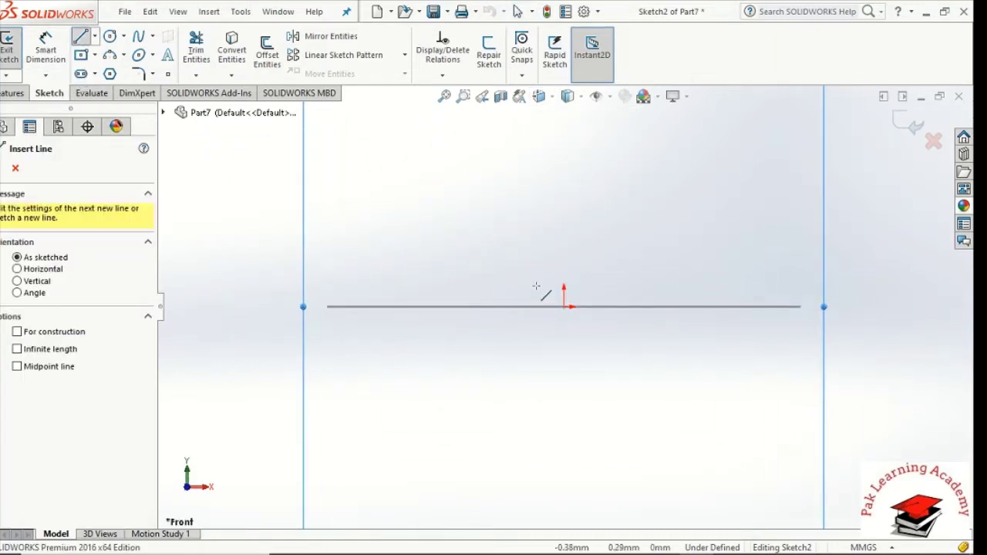
left_click(563, 307)
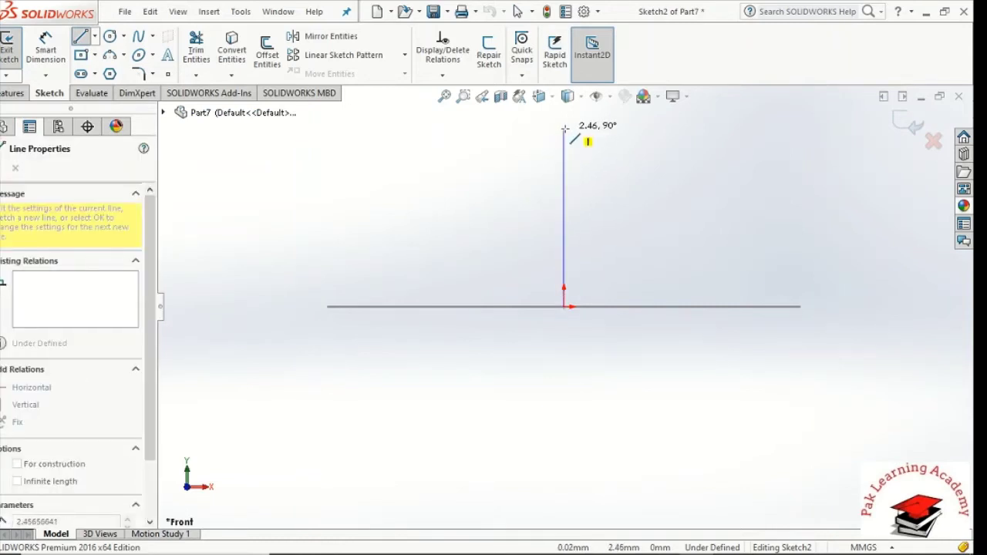
left_click(564, 129)
left_click(267, 136)
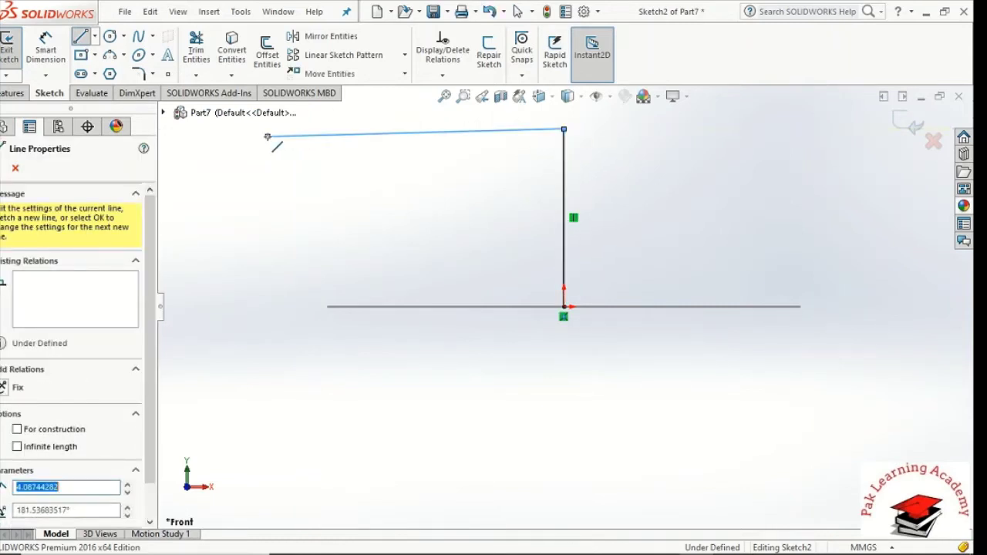
left_click(237, 337)
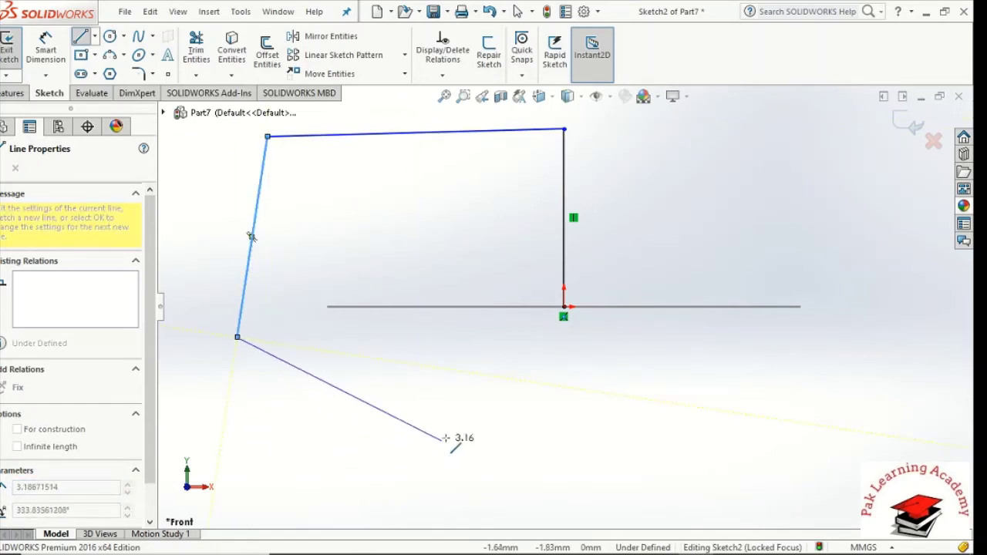
left_click(322, 496)
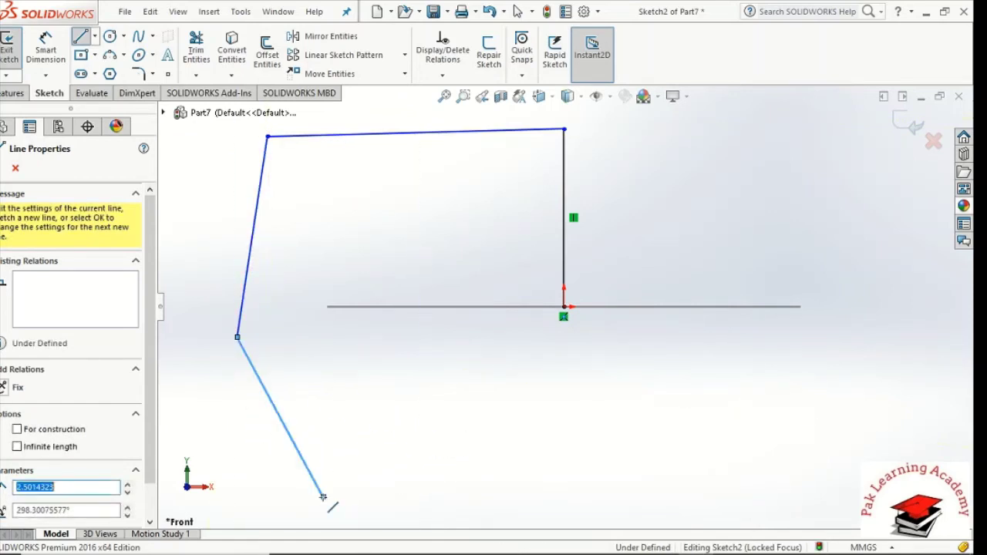
key("Escape")
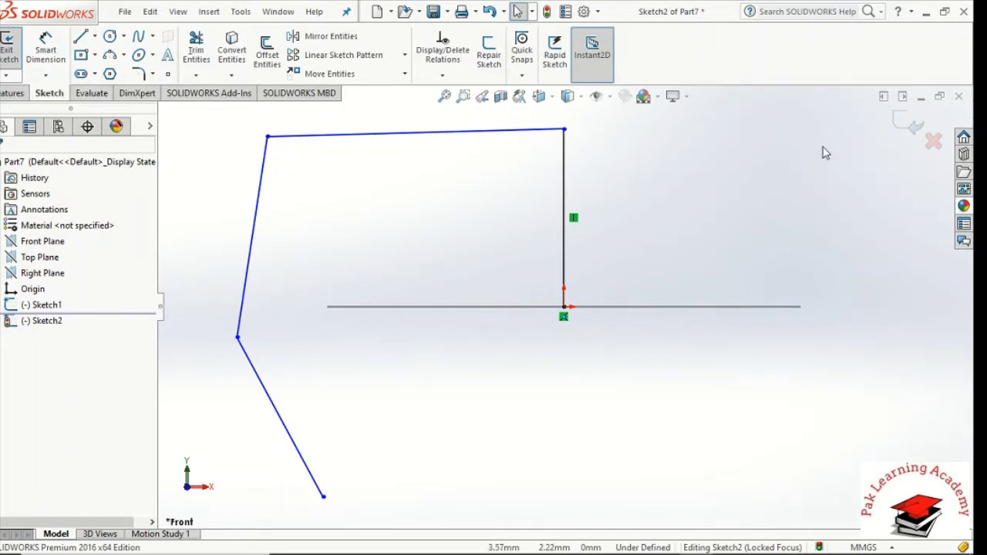
left_click(907, 129)
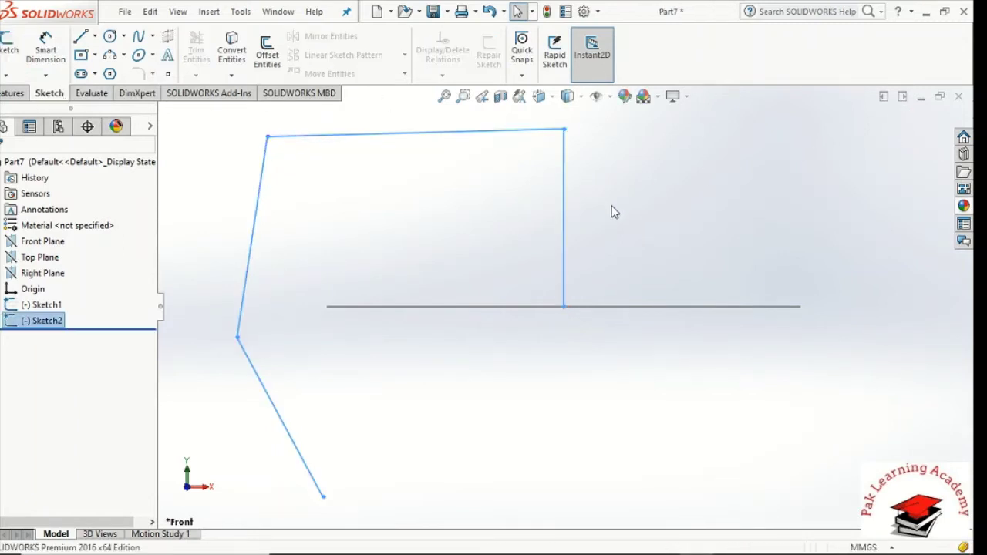
key("z")
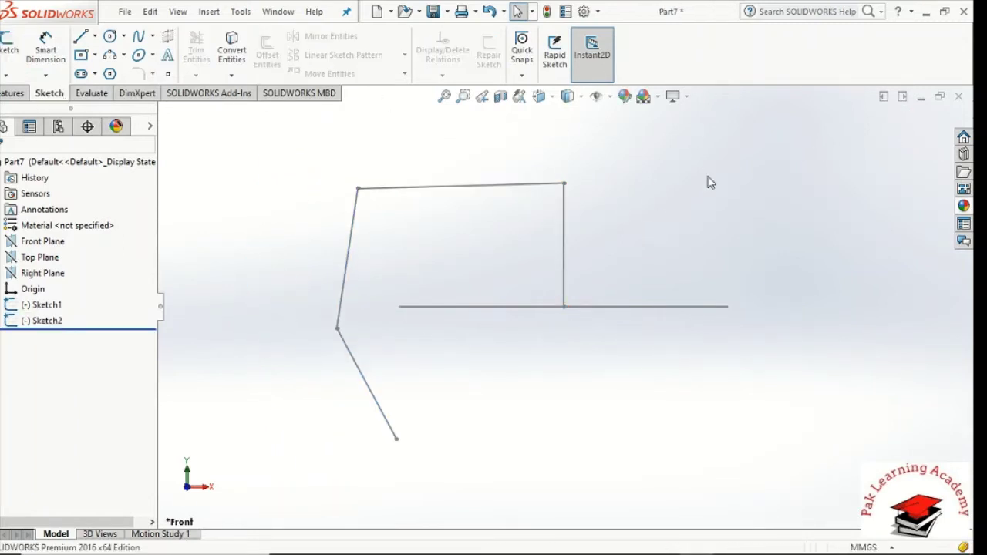
key("Up")
key("Up")
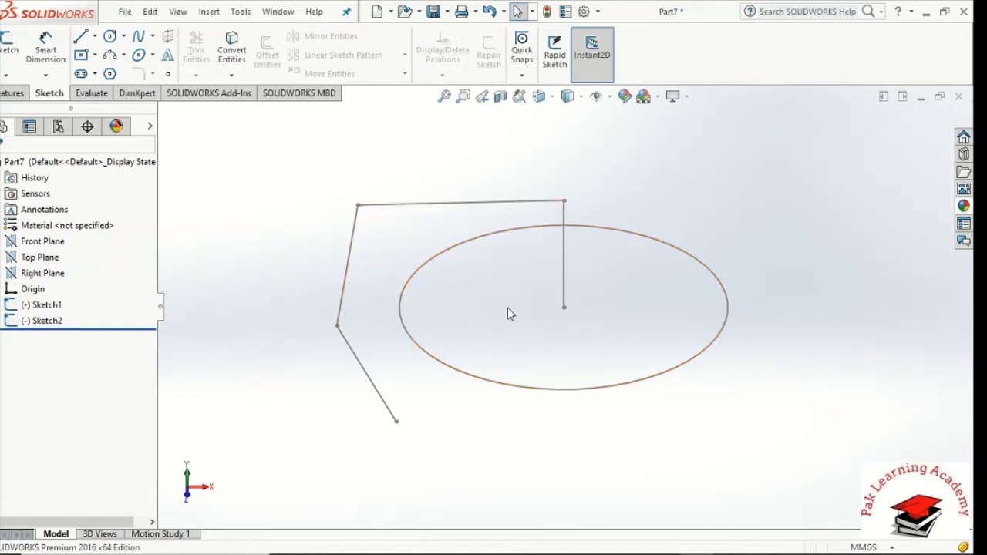
Step: Set up a circular-profile sweep along Sketch2, changing the diameter from 0.2 to 0.5 mm
left_click(11, 93)
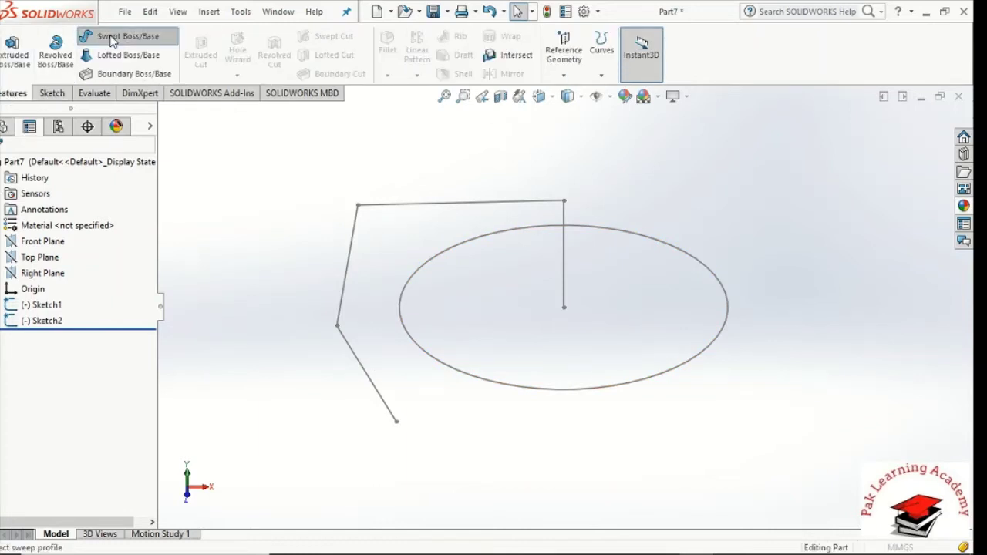
left_click(111, 37)
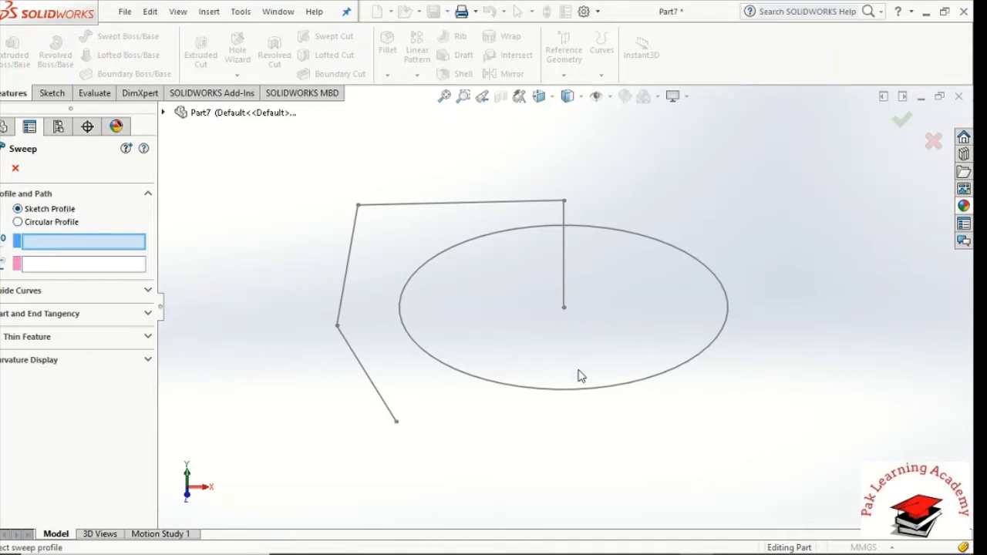
left_click(18, 222)
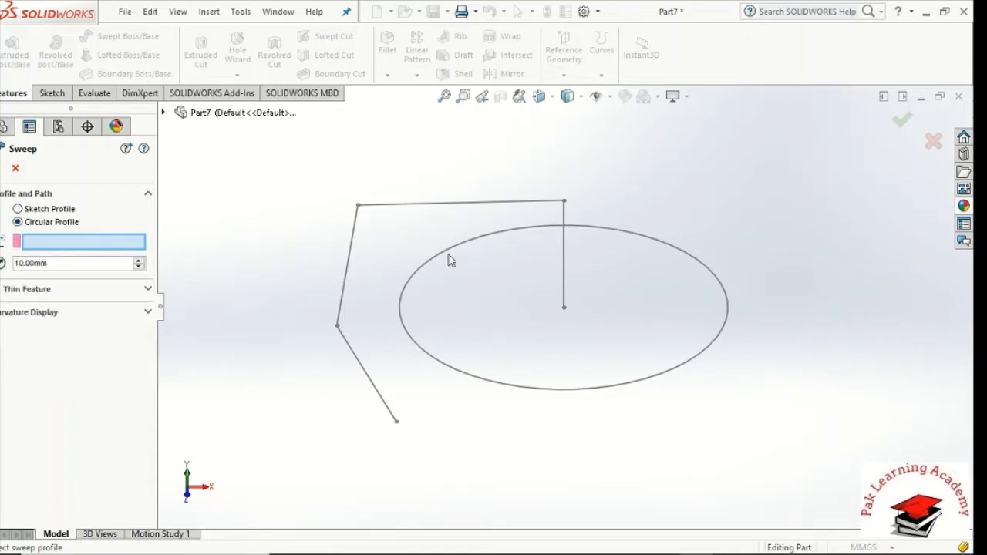
left_click(566, 272)
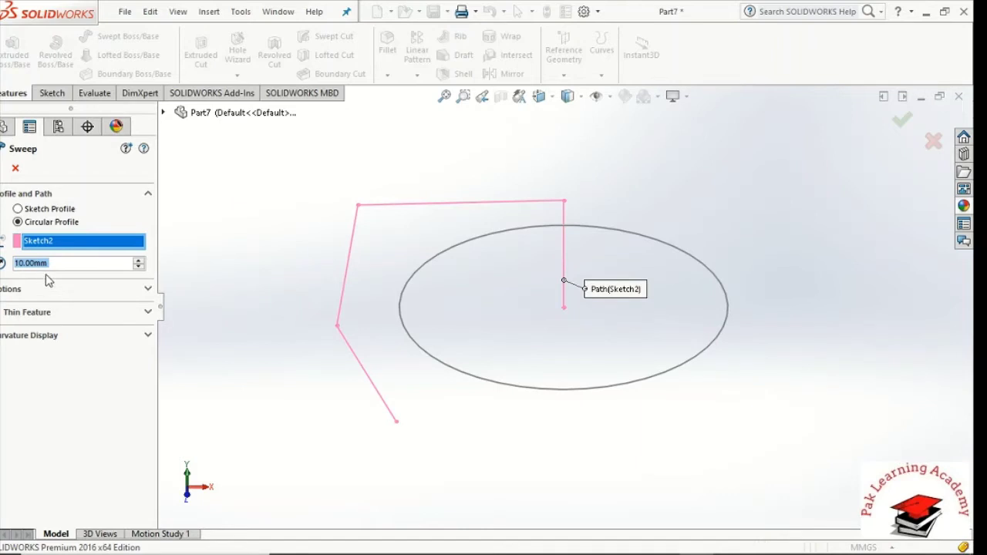
type("0.2")
key("Return")
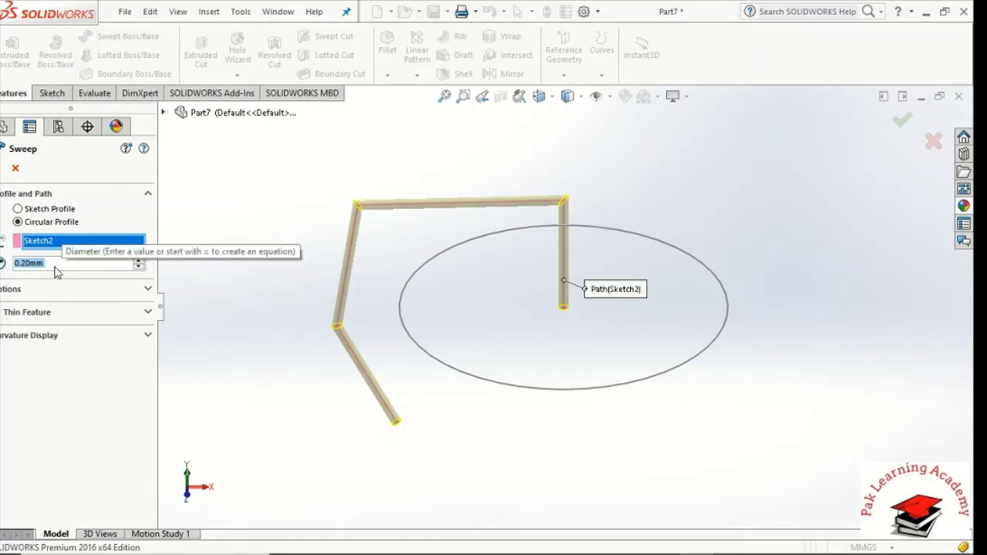
type("0.5")
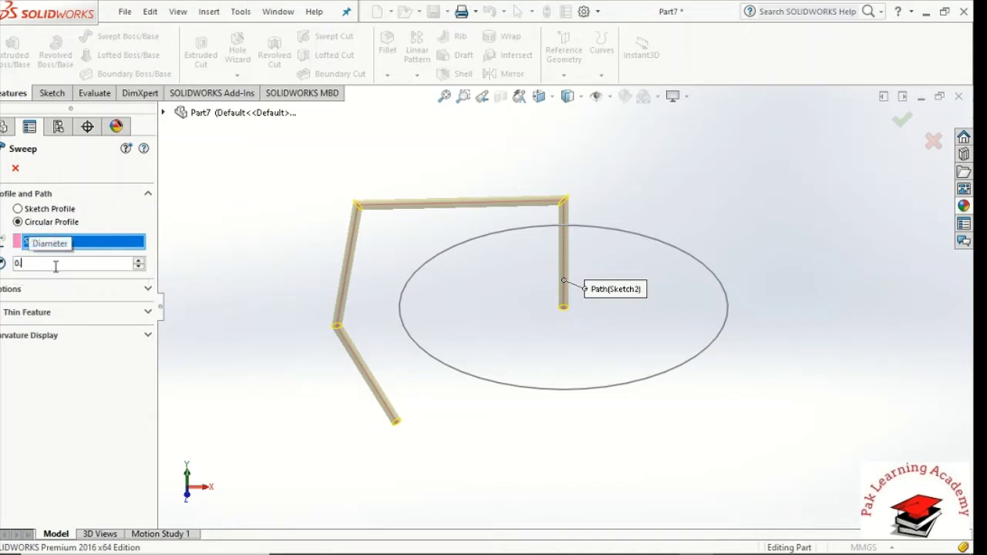
key("Return")
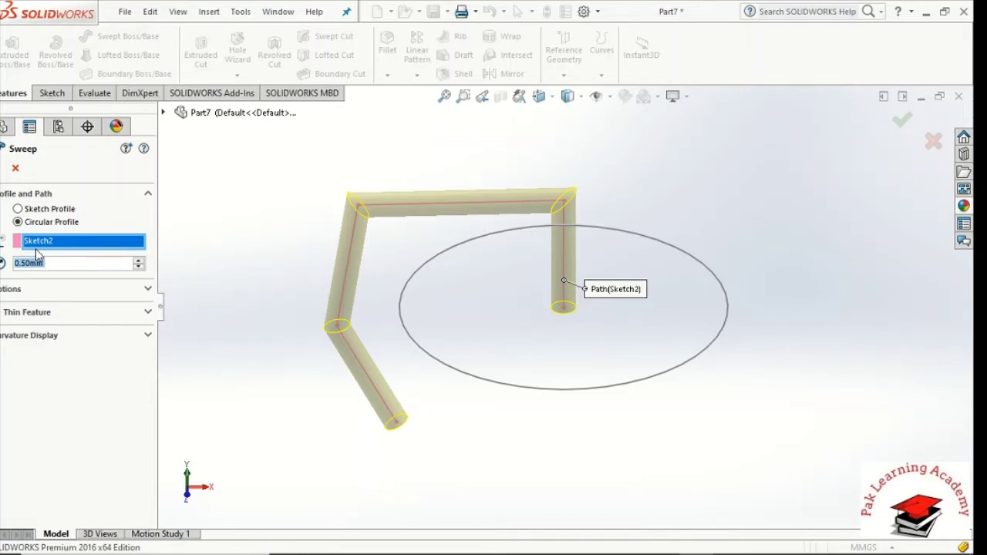
left_click(18, 210)
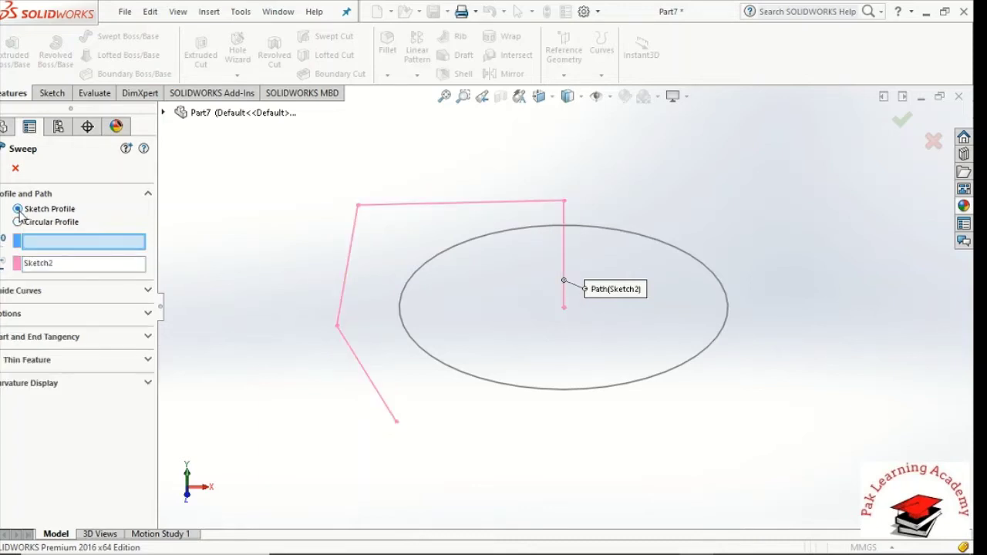
Step: Try sweeping the Sketch1 ellipse as the profile, then cancel after the rebuild error
left_click(44, 249)
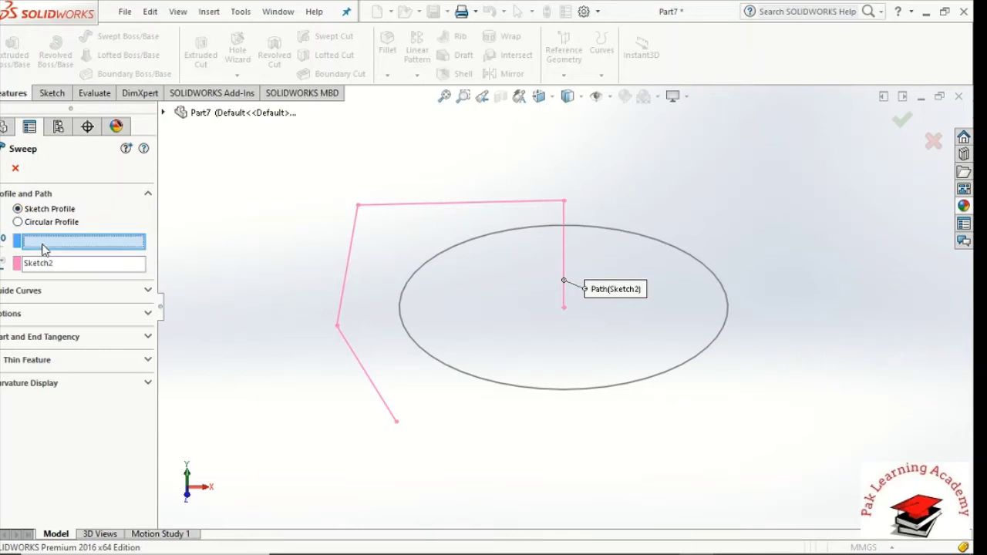
left_click(452, 369)
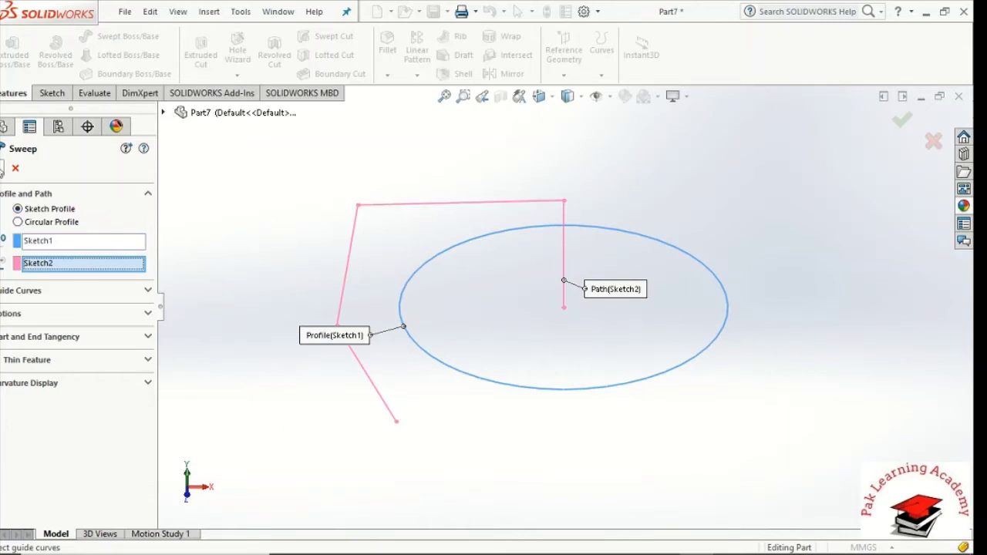
left_click(2, 169)
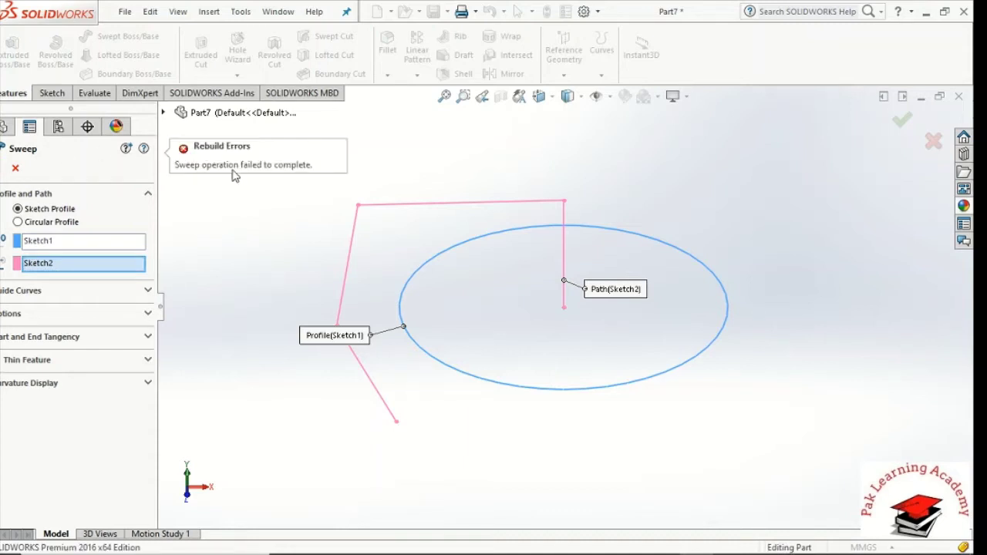
left_click(17, 170)
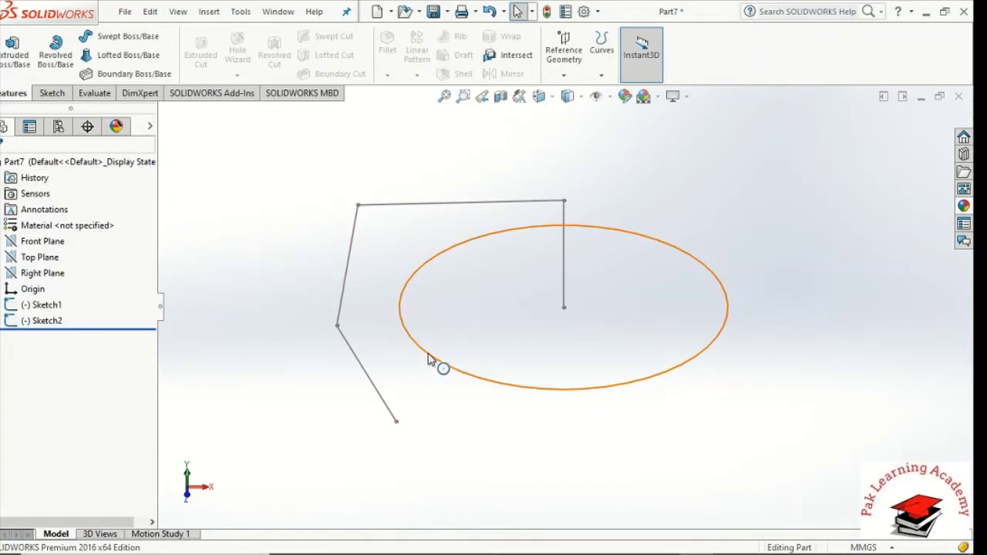
Step: Edit Sketch1, set the profile circle's radius to 0.5 mm, and exit the sketch
right_click(46, 309)
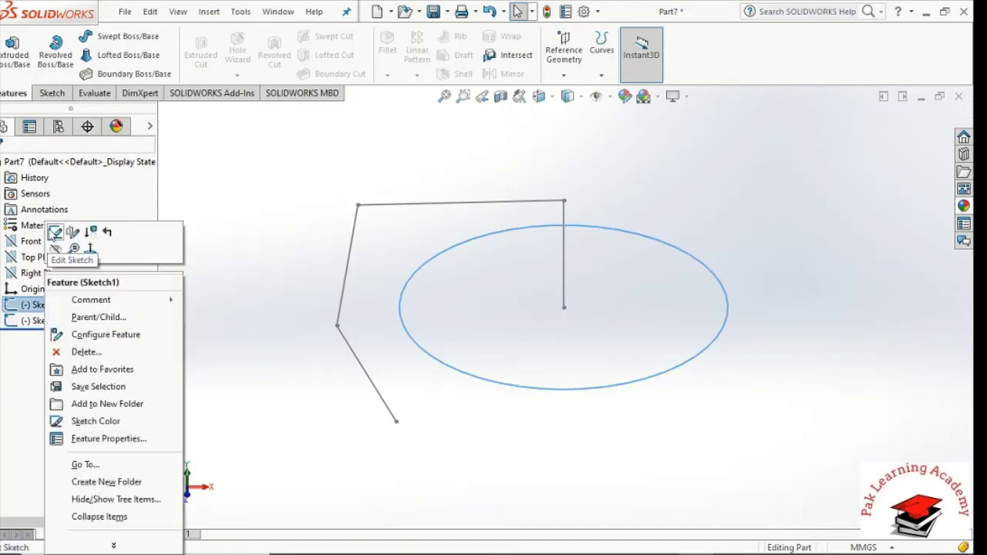
left_click(54, 234)
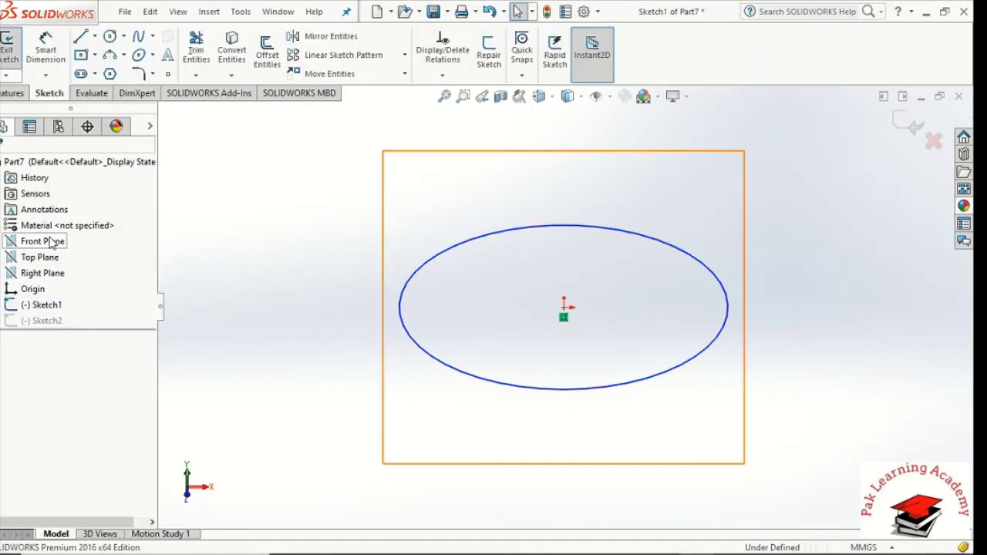
left_click(430, 363)
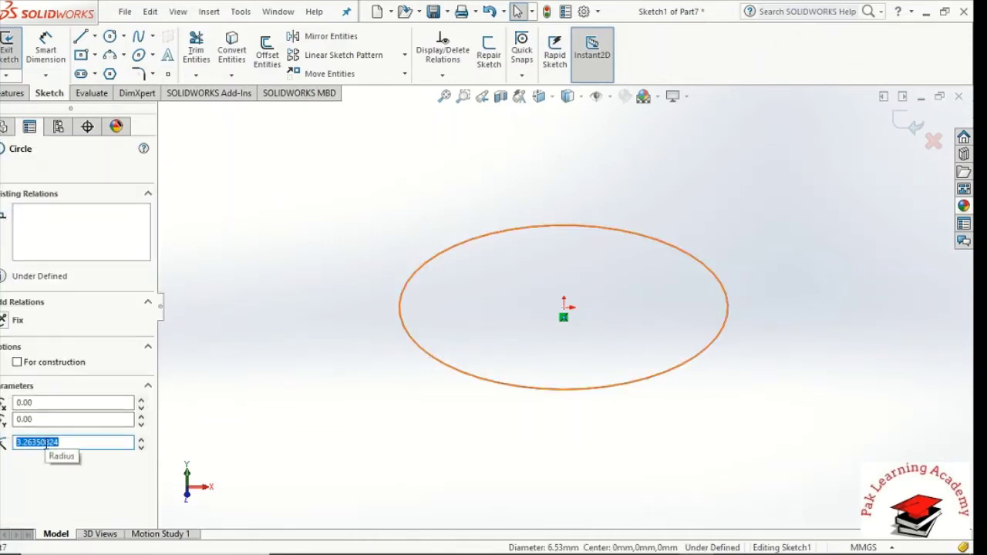
type("1")
key("Return")
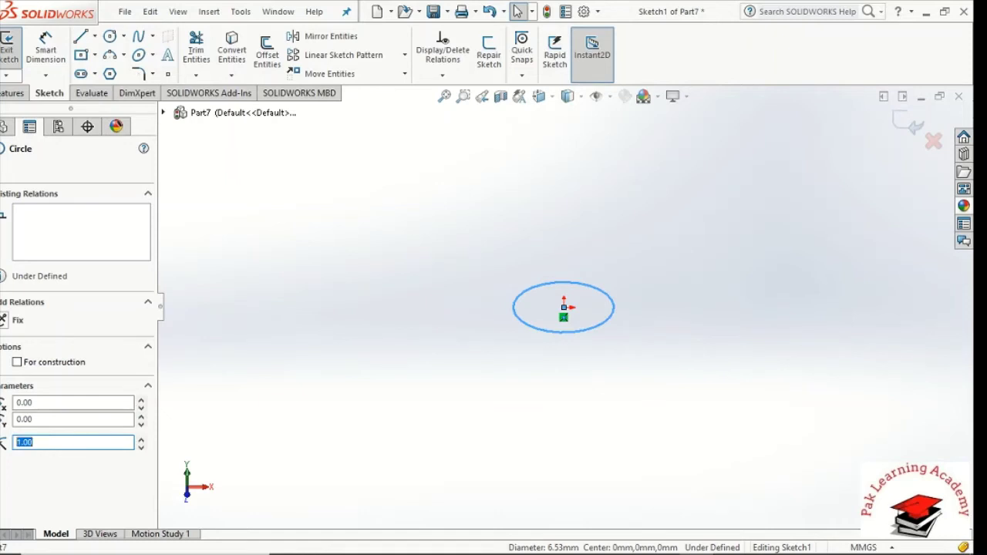
type("0.5")
key("Return")
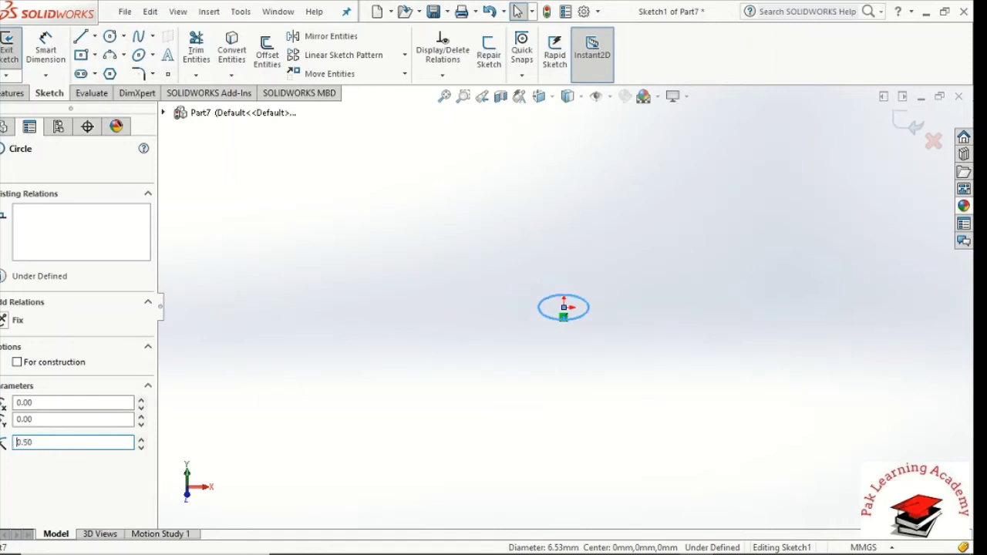
left_click(4, 165)
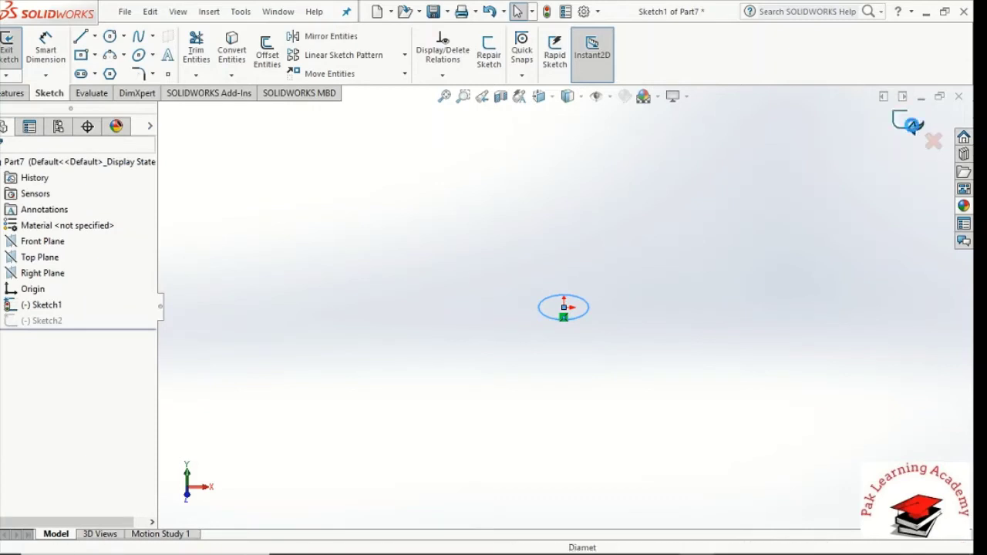
left_click(910, 127)
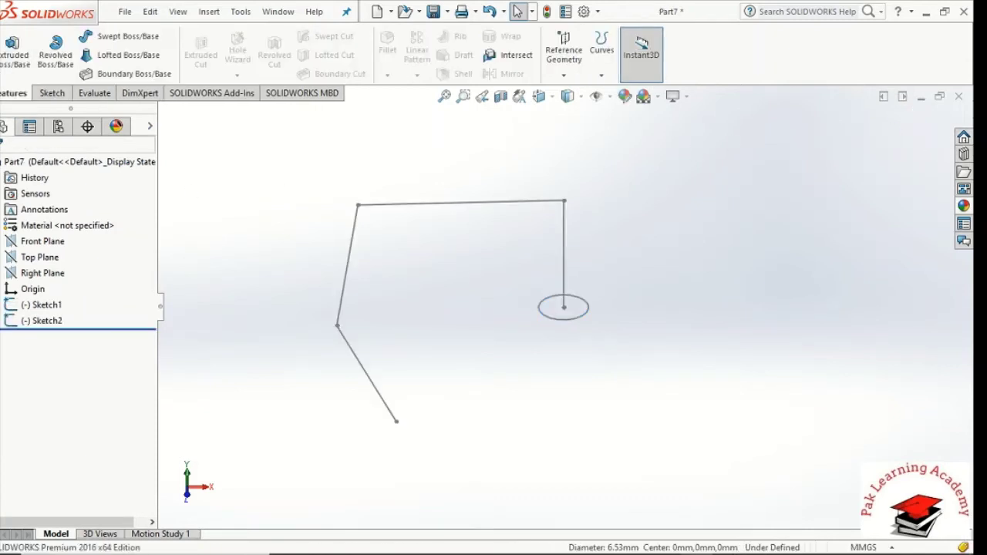
Step: Sweep the Sketch1 circle along Sketch2 as a Thin Feature with a 0.20 mm wall
left_click(110, 39)
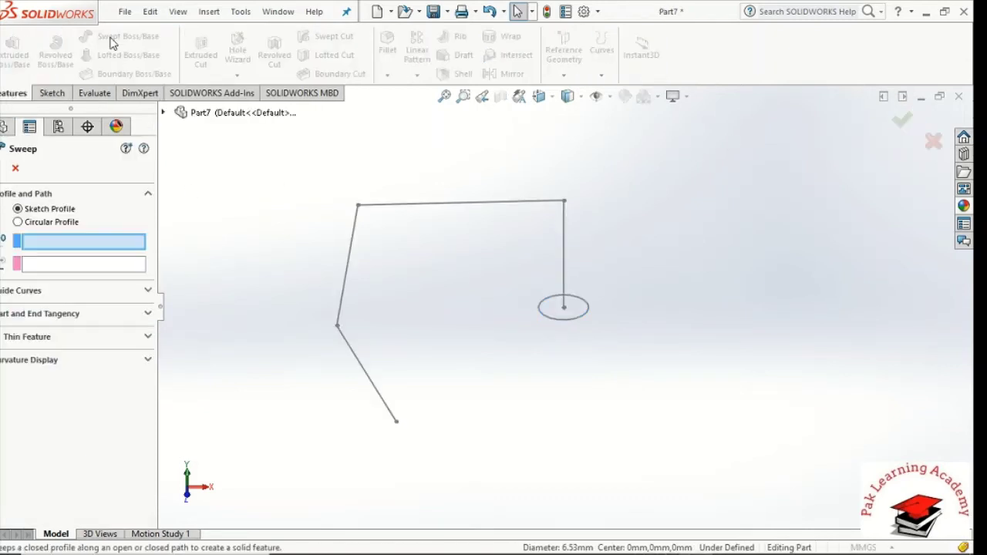
left_click(555, 325)
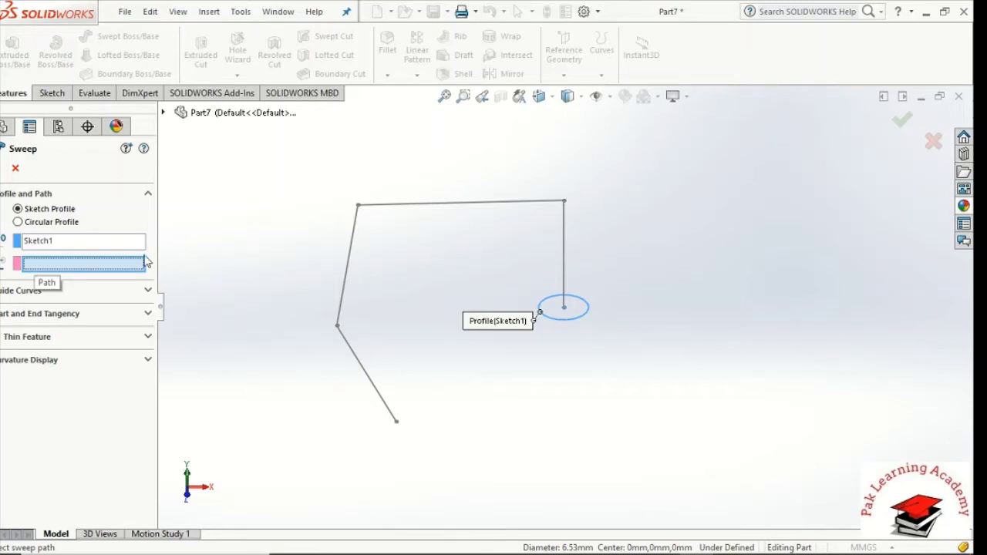
left_click(566, 247)
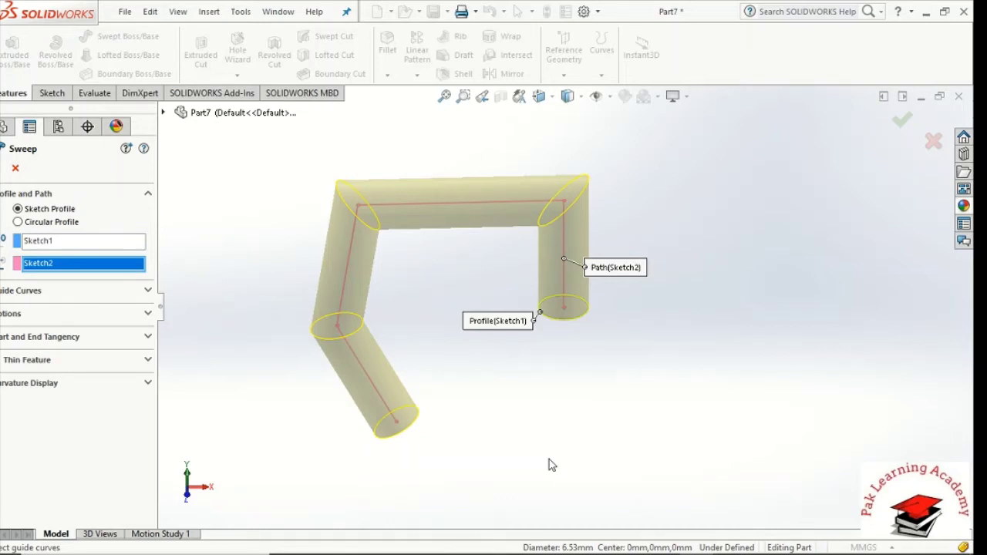
left_click(2, 367)
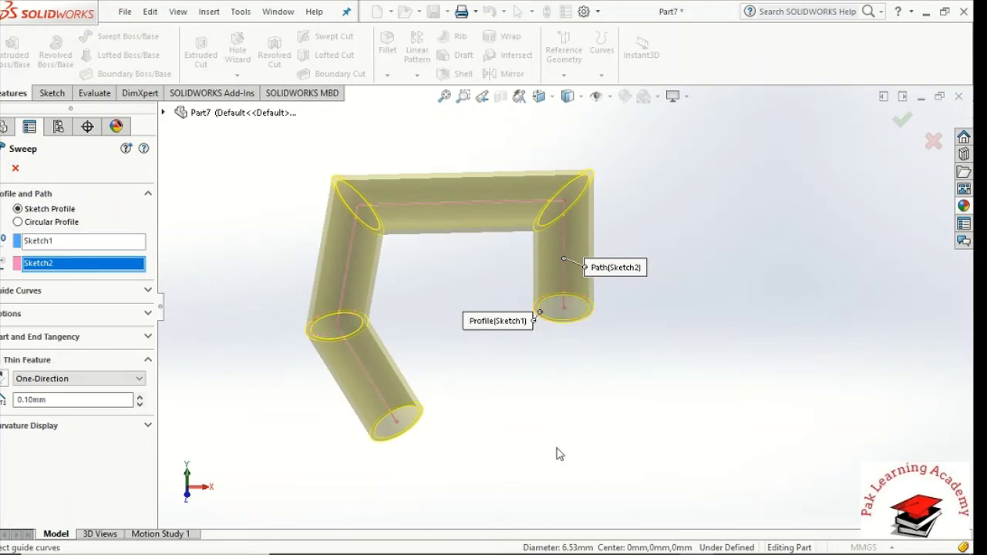
key("Up")
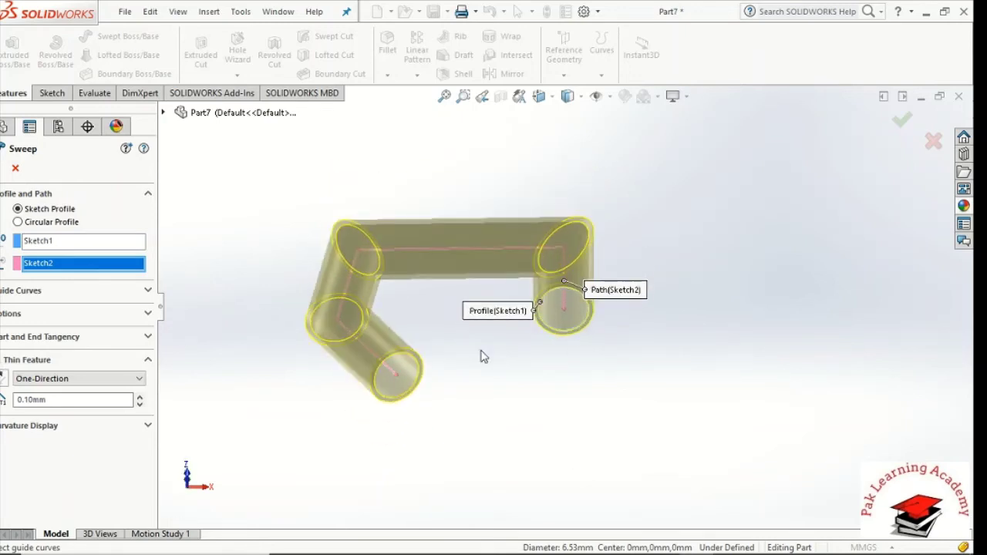
double_click(29, 400)
type("50")
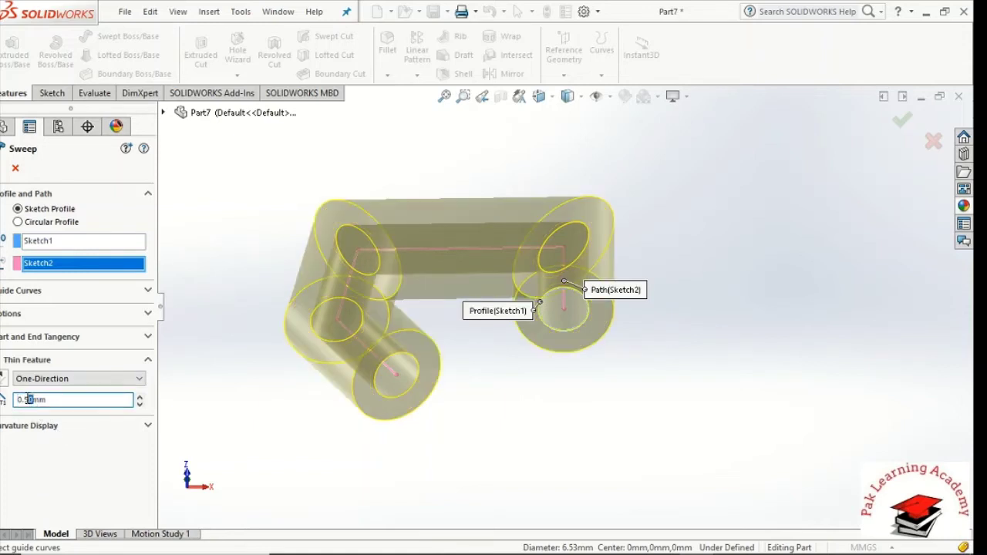
key("Return")
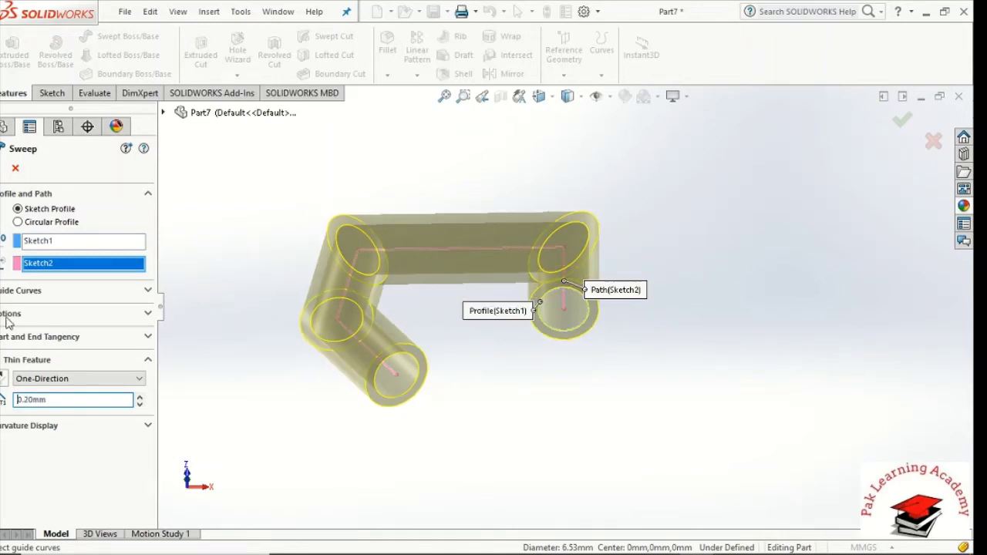
left_click(2, 175)
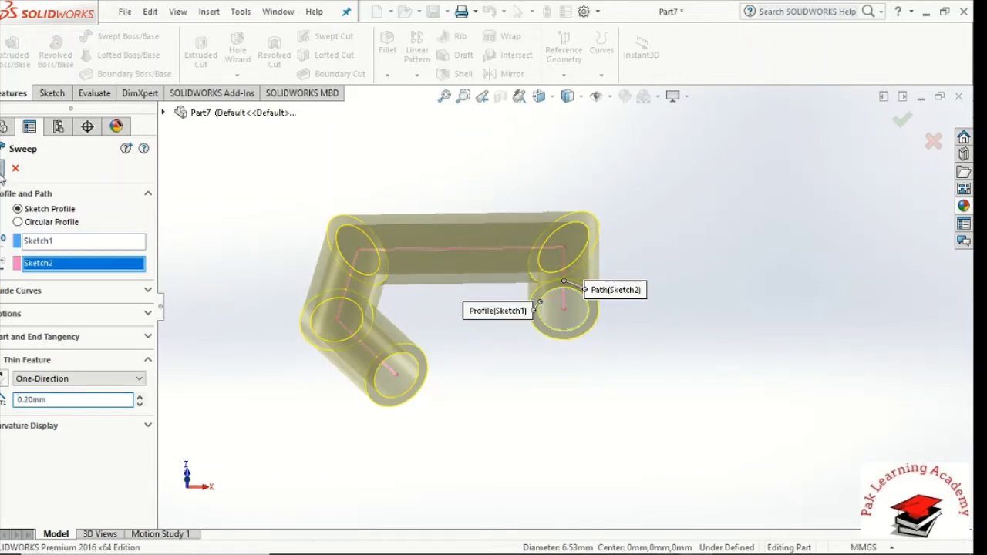
left_click(656, 309)
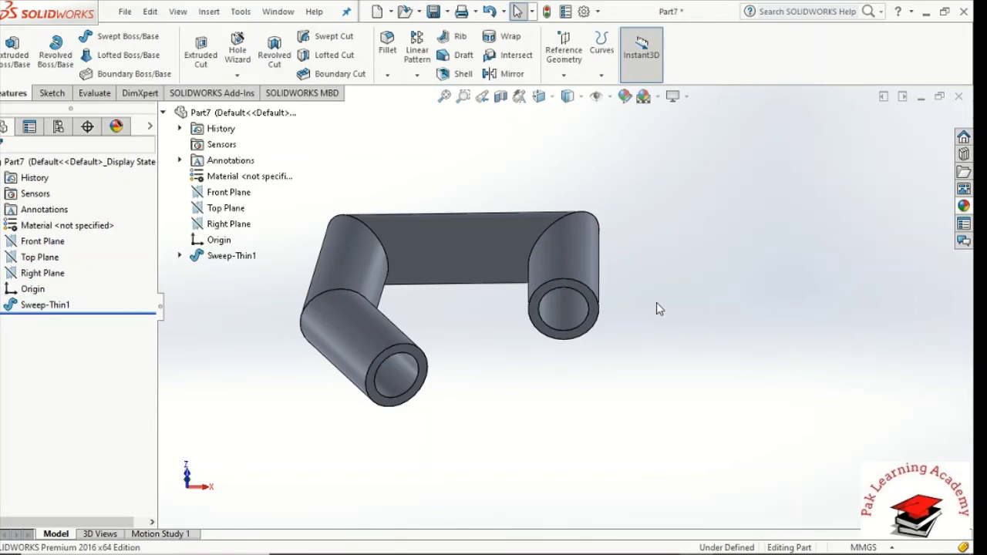
Step: Create a new part and sketch a small Center Rectangle at the origin on the Right Plane
left_click(377, 11)
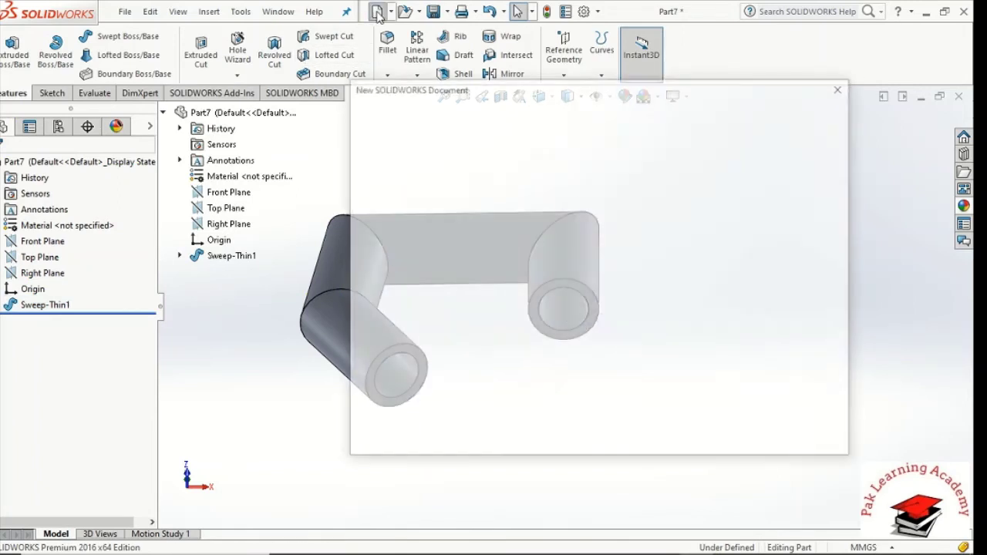
double_click(432, 193)
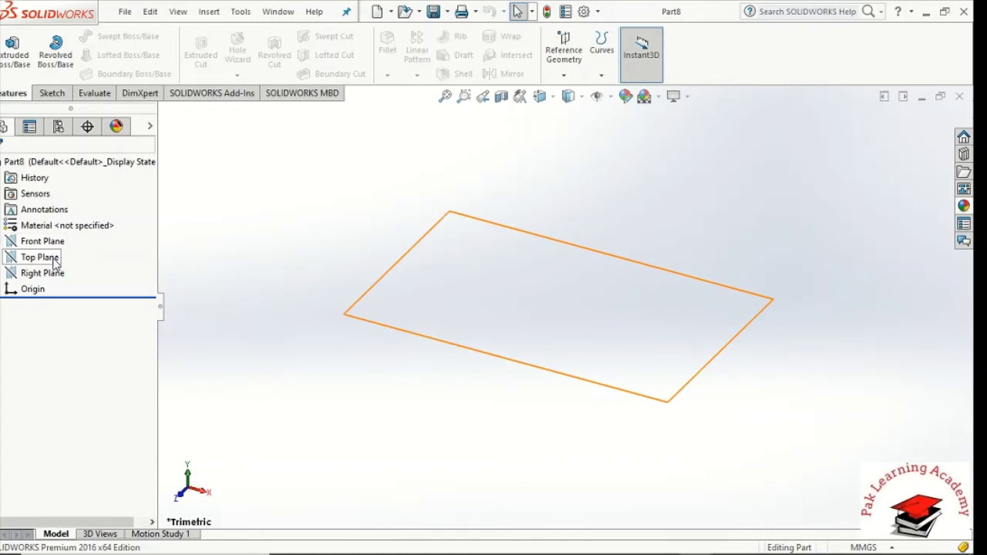
left_click(44, 275)
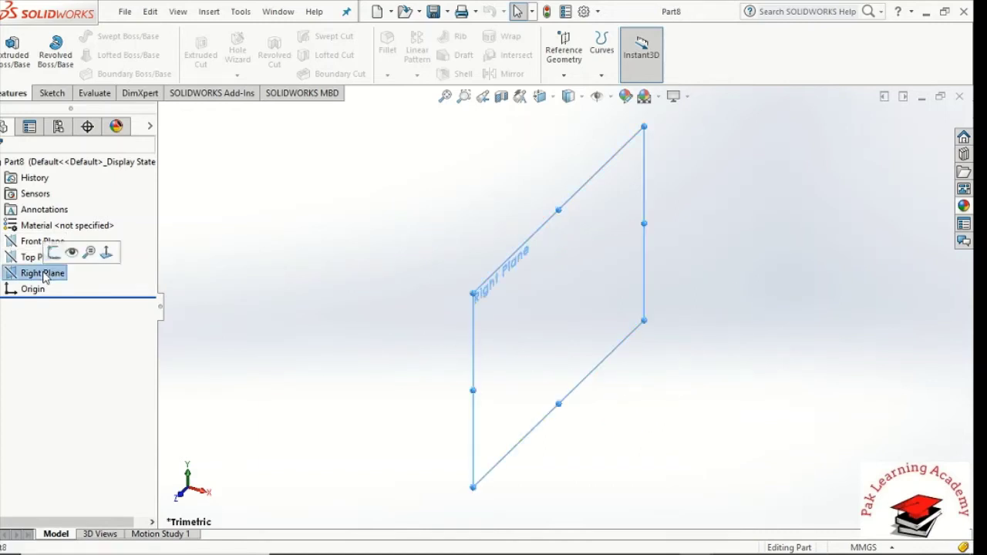
left_click(47, 93)
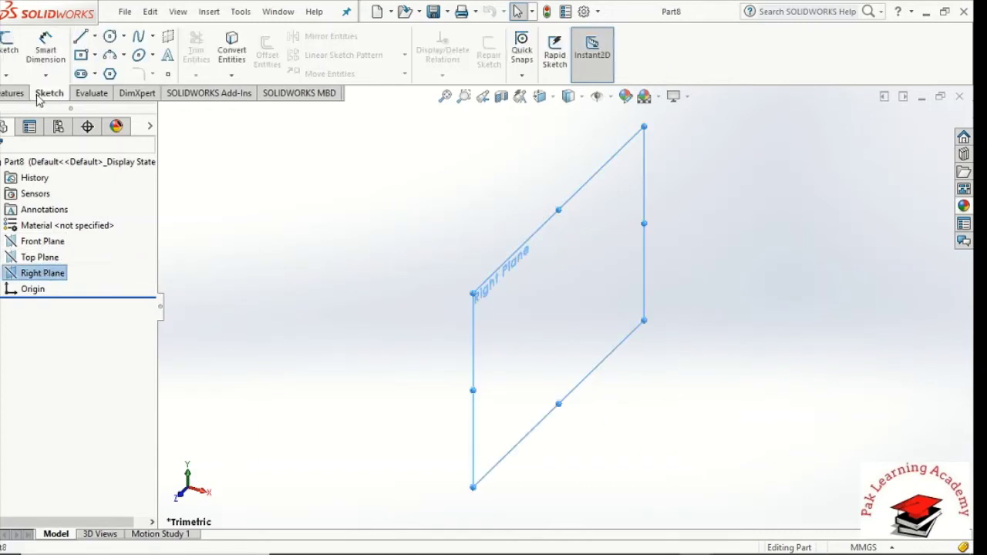
left_click(84, 58)
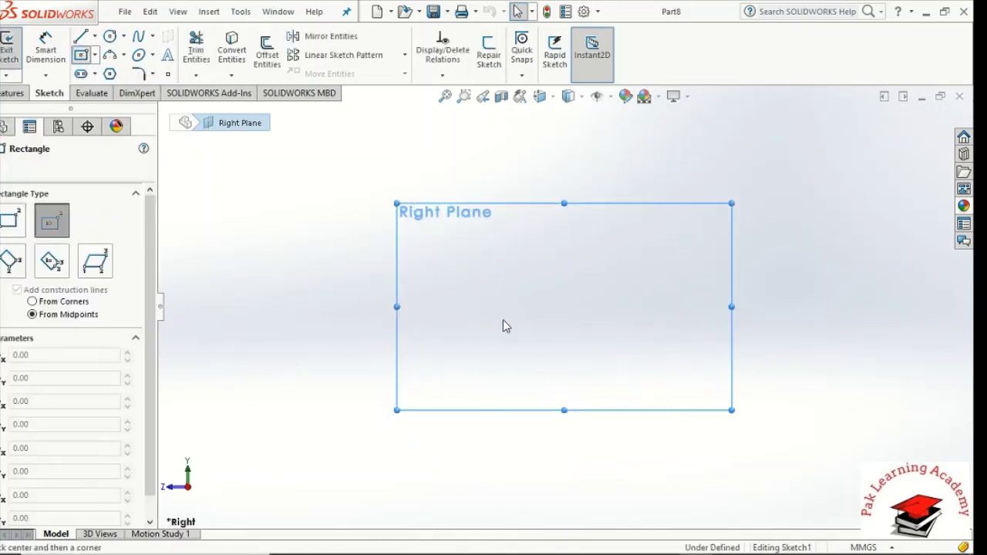
left_click(565, 307)
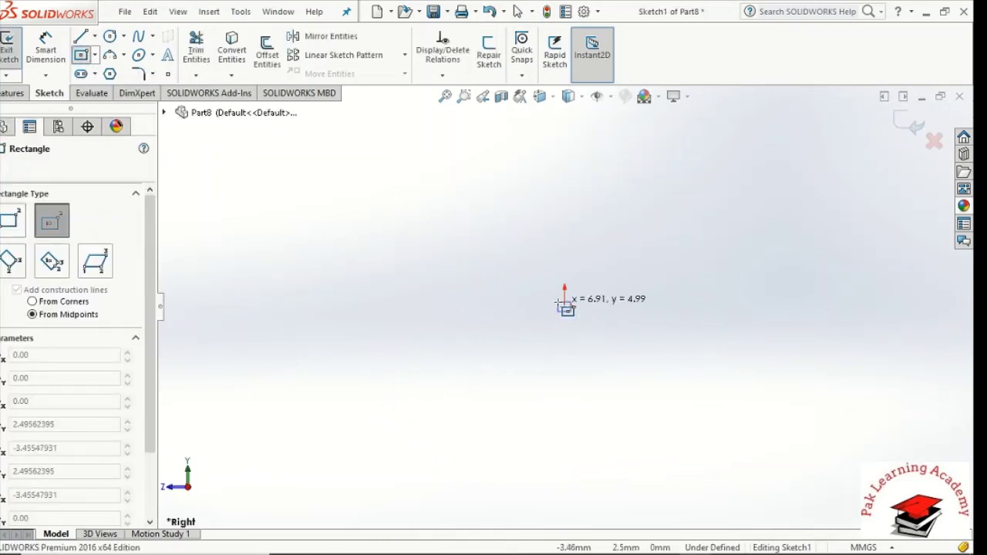
left_click(575, 297)
left_click(1, 173)
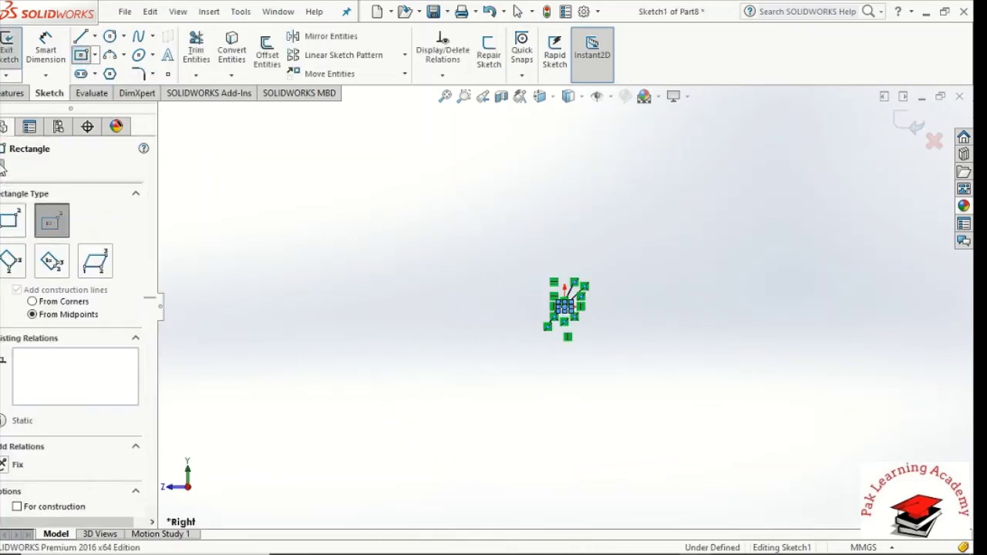
left_click(911, 128)
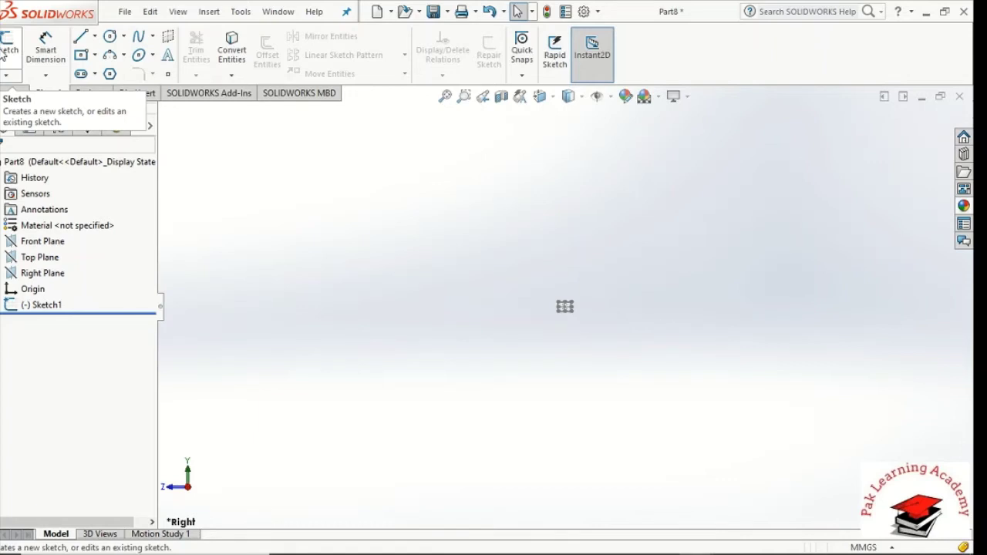
Step: Start a new sketch on the Front Plane and set the view Normal To it
left_click(29, 247)
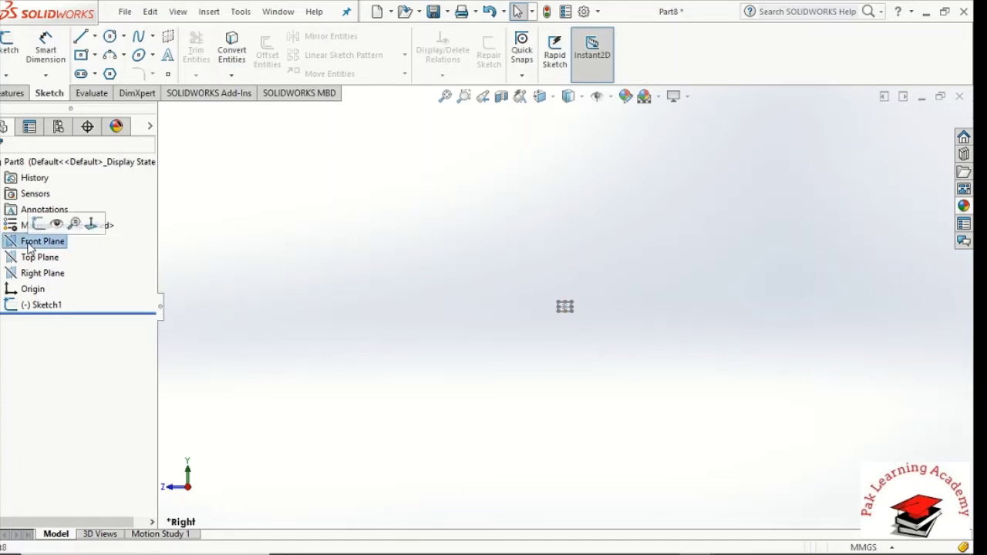
left_click(6, 59)
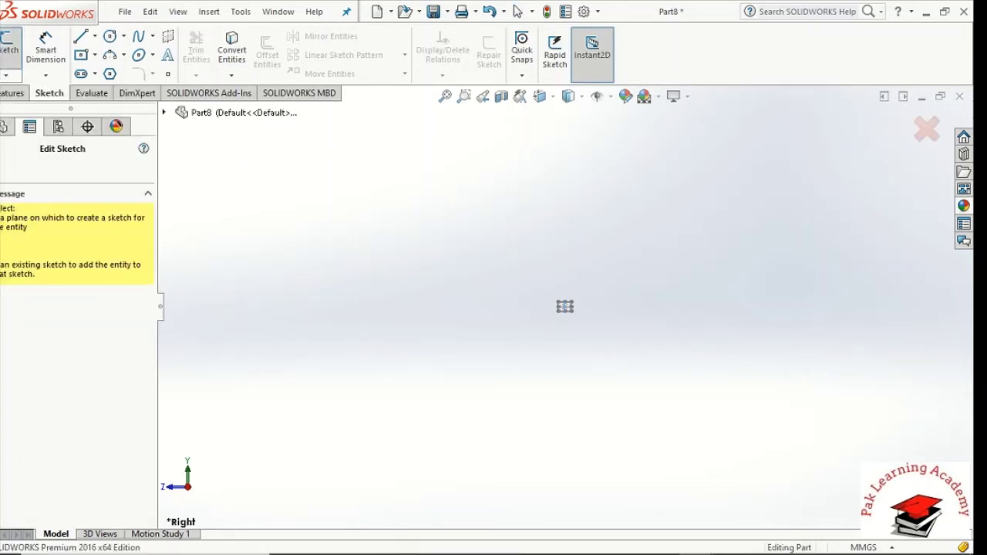
key("Escape")
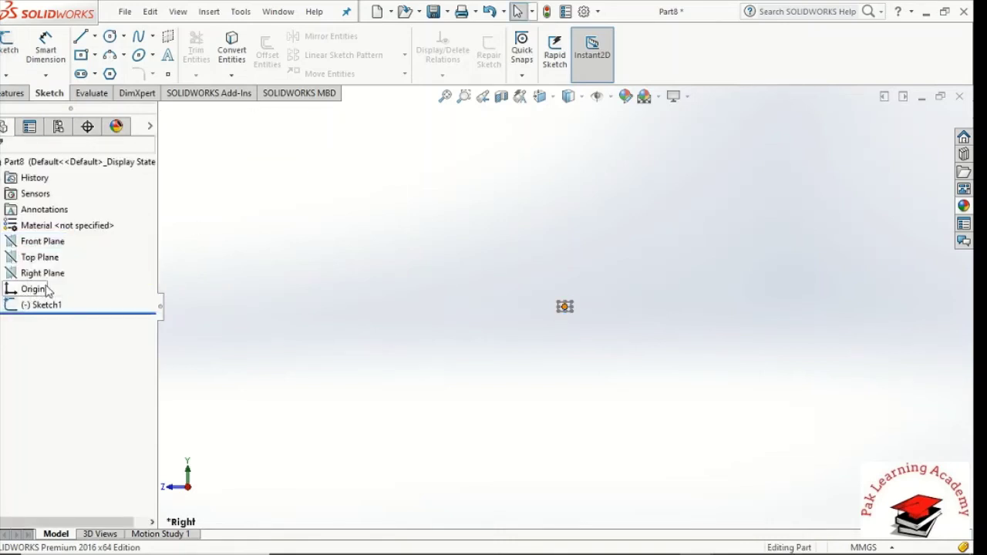
left_click(31, 245)
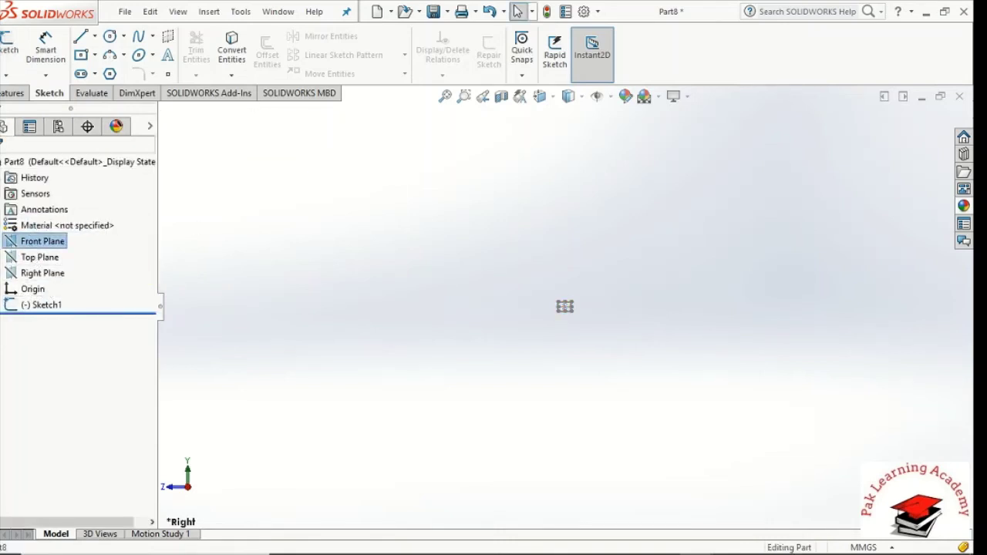
left_click(6, 48)
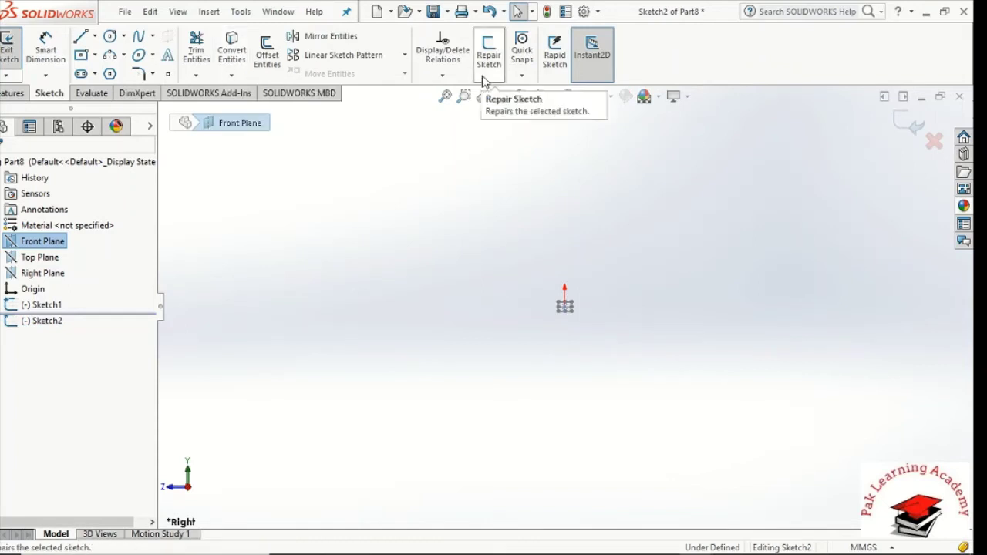
left_click(540, 97)
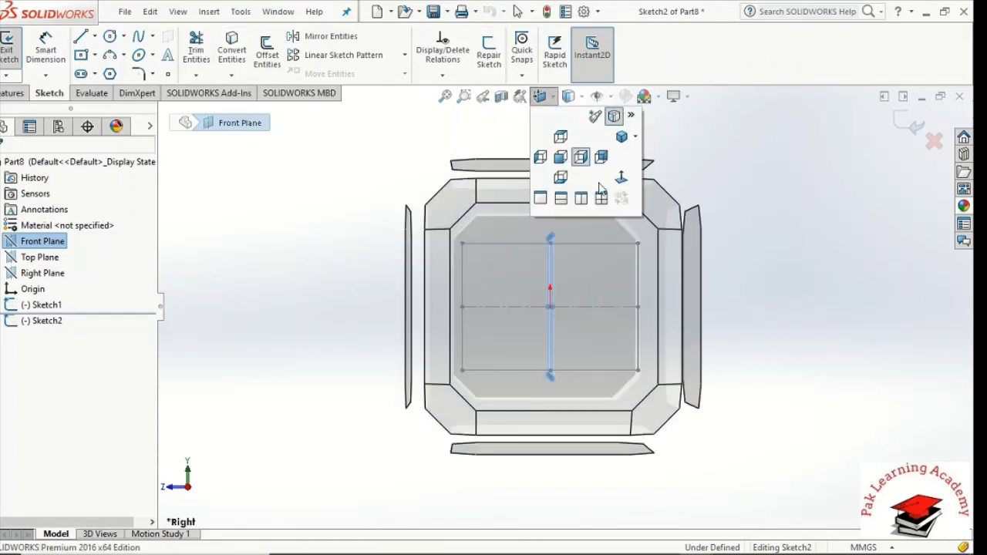
left_click(622, 179)
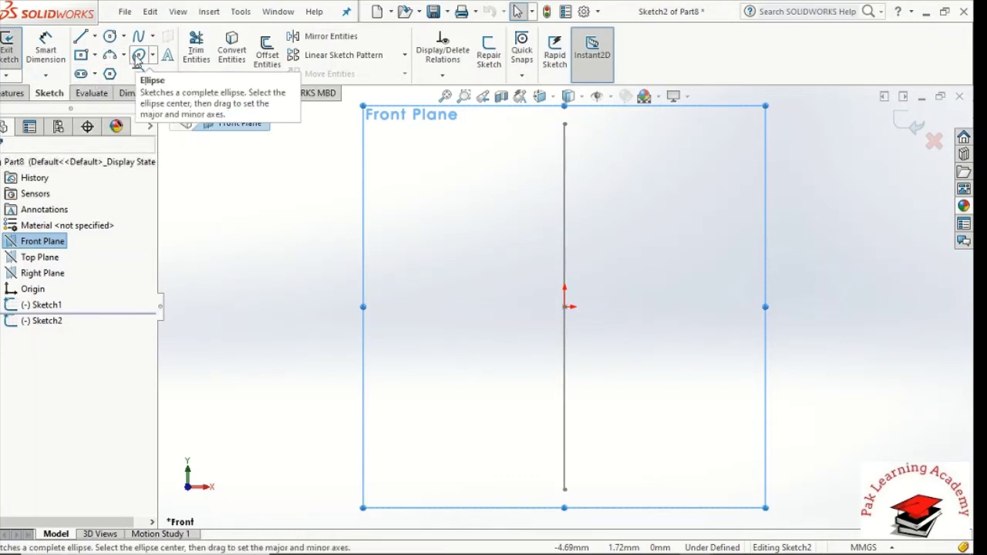
Step: Draw the left bottom bar from the origin, rounded corner, sloped shoulder, upright neck and hook arc
left_click(82, 38)
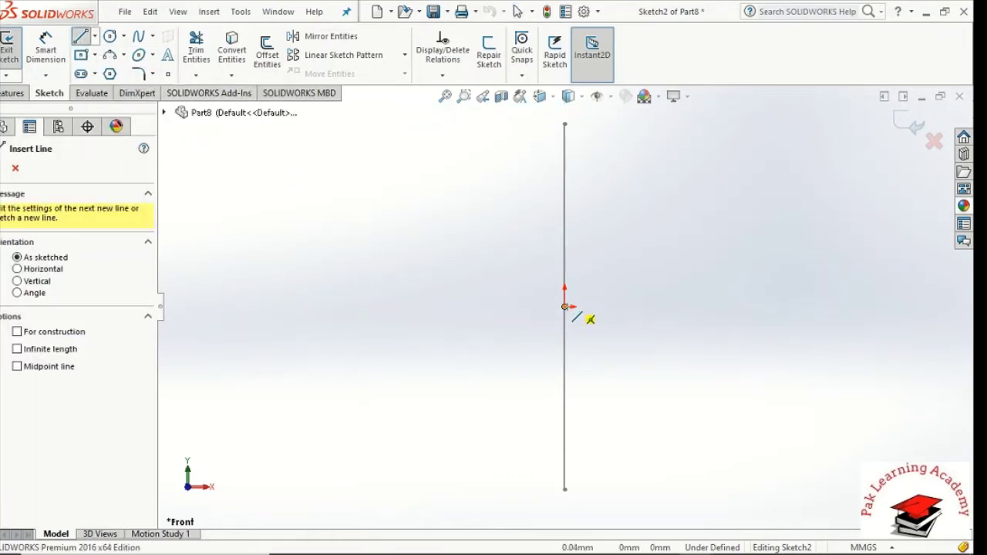
left_click(566, 307)
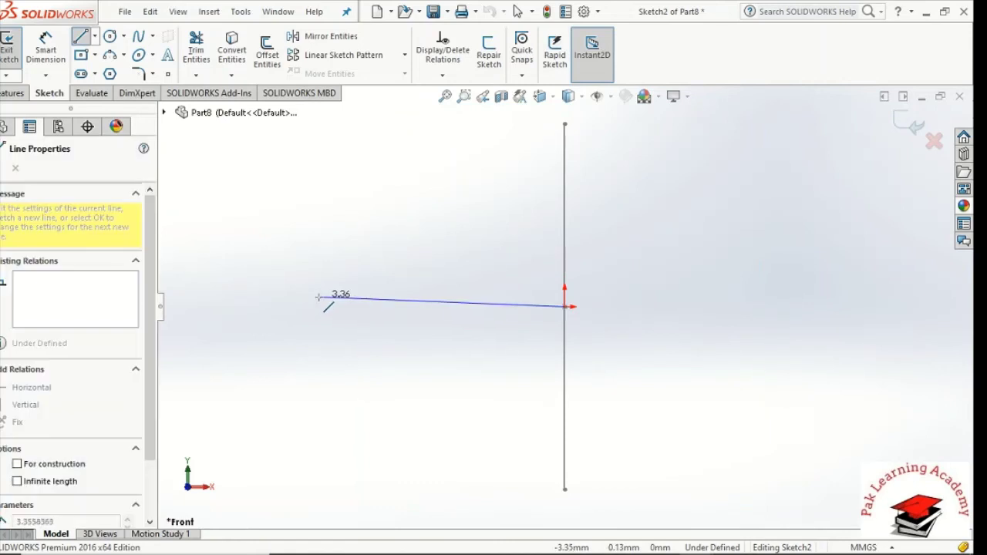
left_click(262, 307)
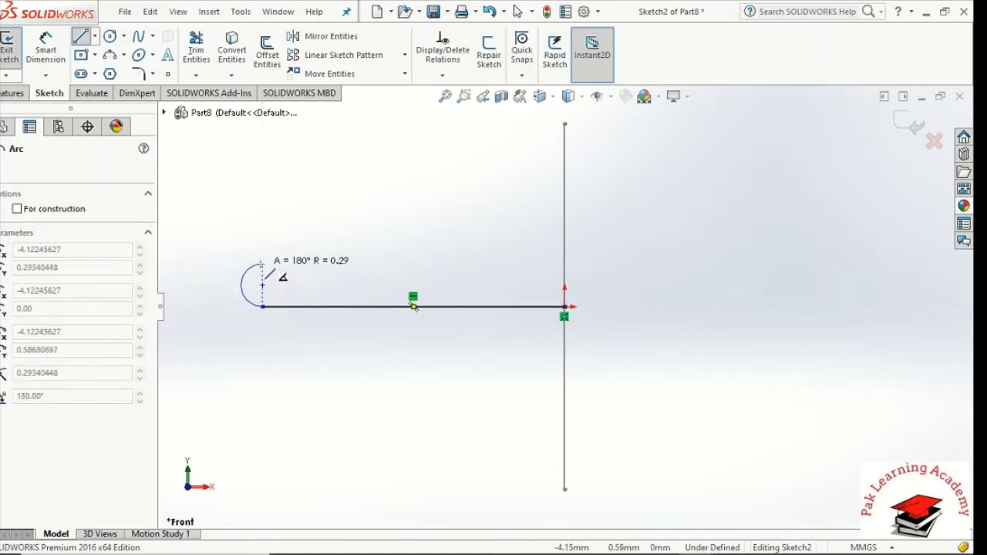
left_click(263, 276)
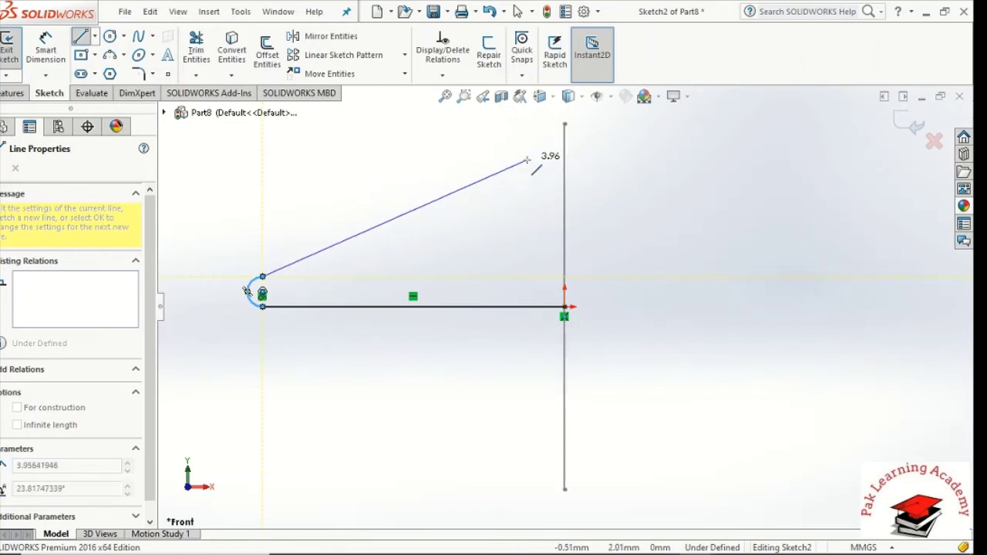
left_click(558, 123)
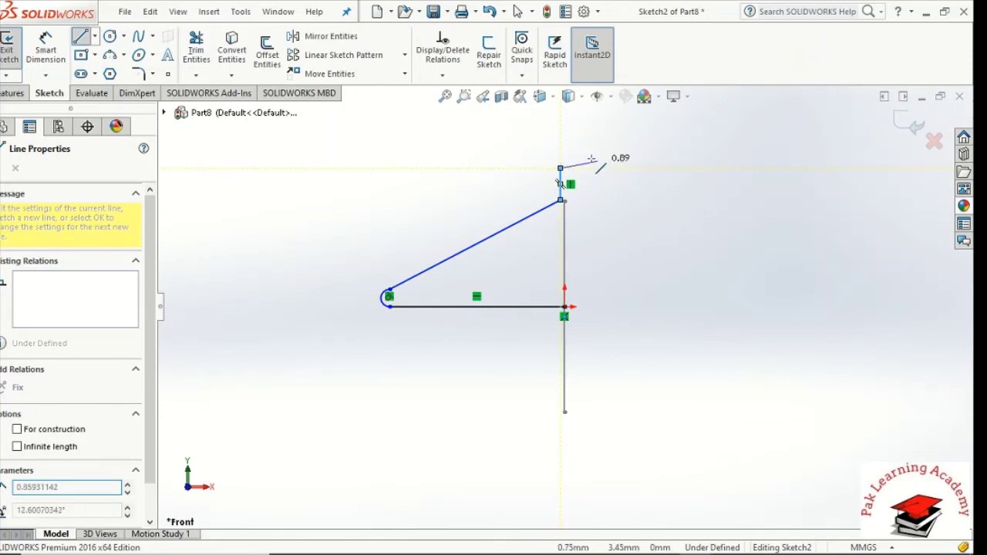
left_click(561, 168)
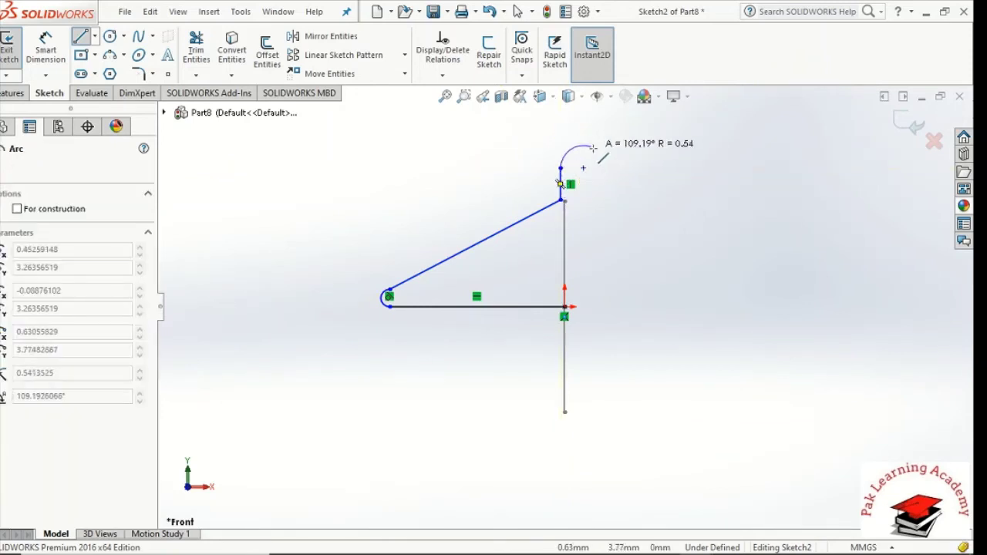
left_click(597, 168)
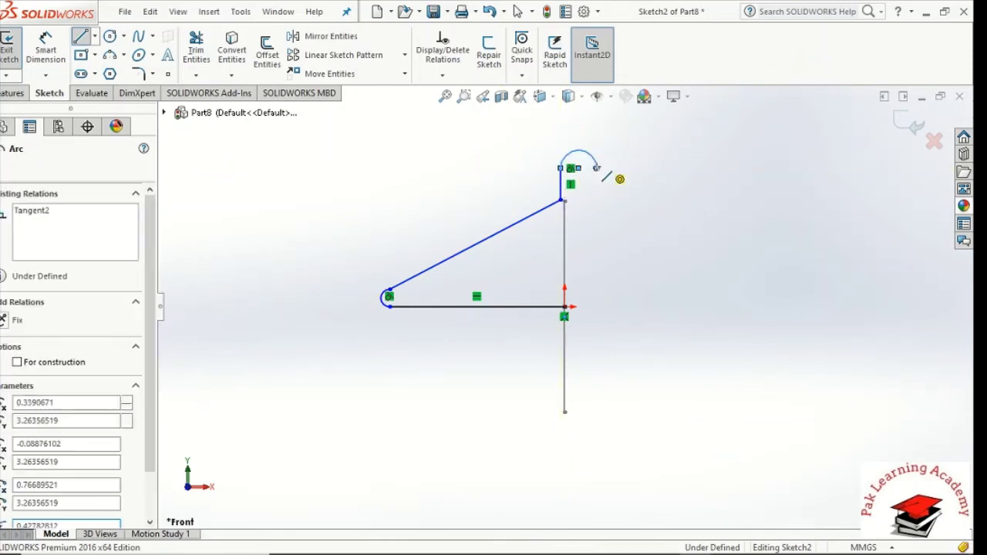
key("Escape")
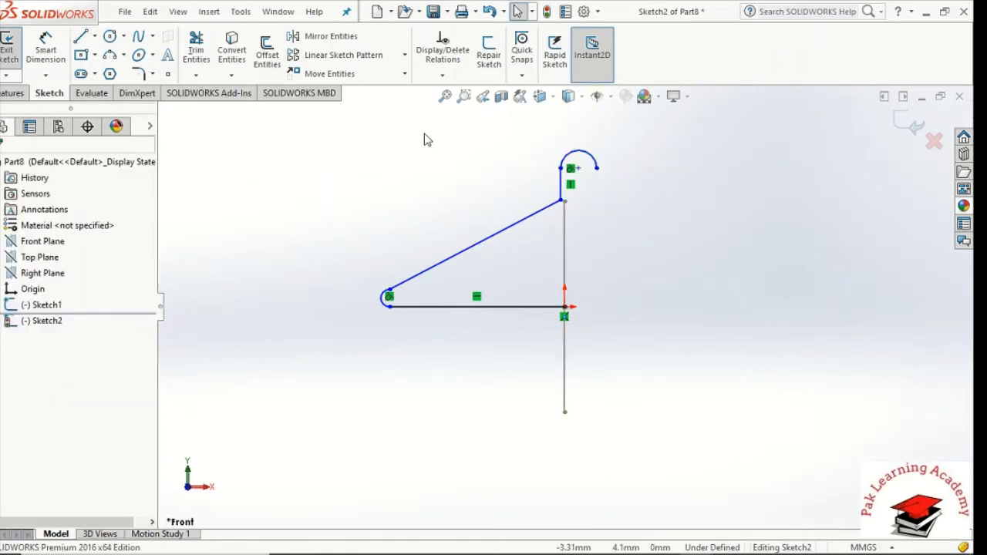
left_click(79, 38)
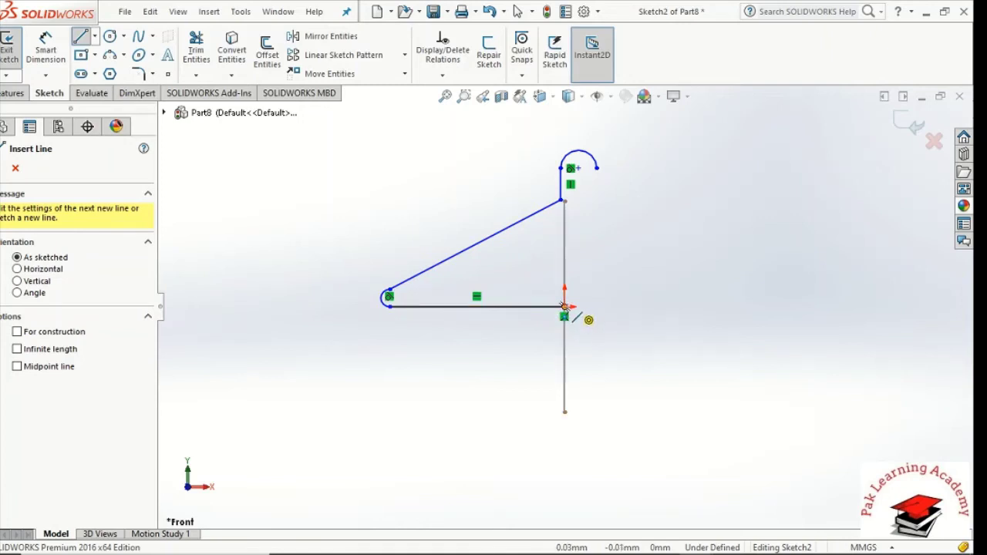
Step: Draw the right half: bottom bar, rounded corner arc and shoulder up to the hook, then exit
left_click_drag(565, 306, 640, 306)
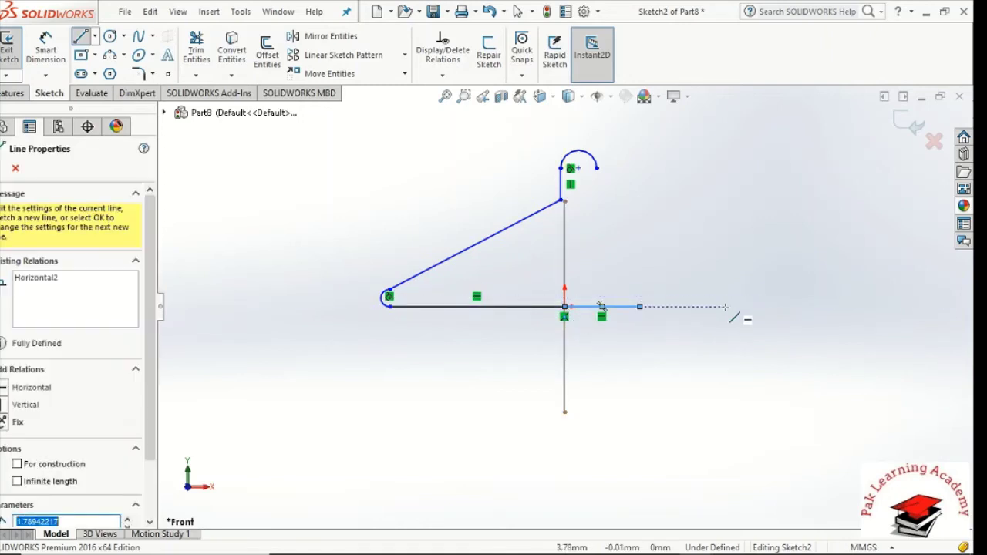
left_click(642, 307)
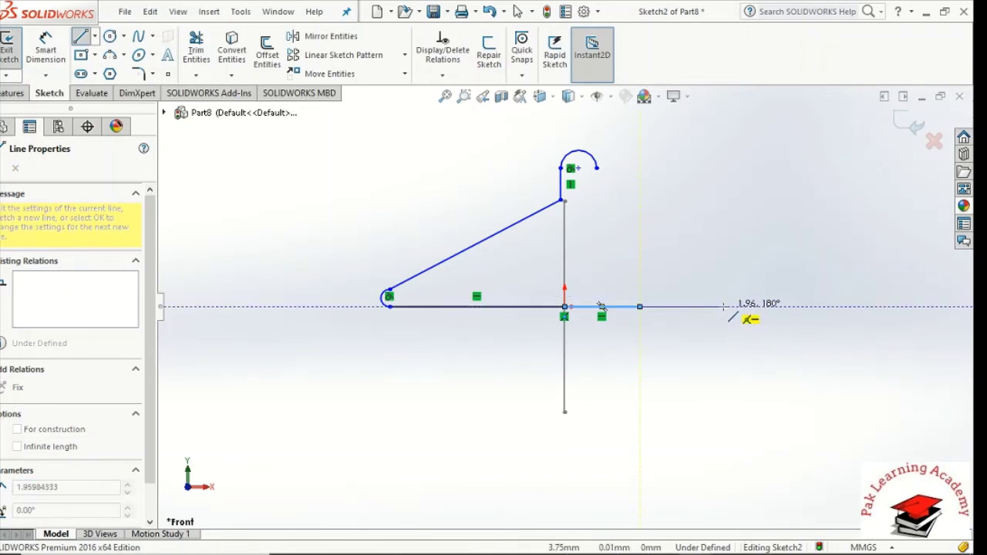
left_click(723, 307)
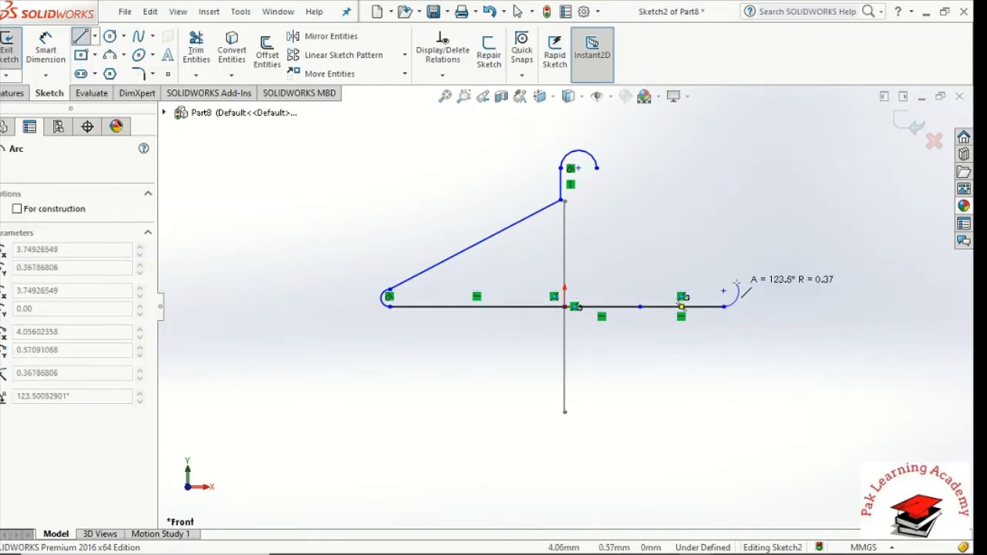
left_click(735, 287)
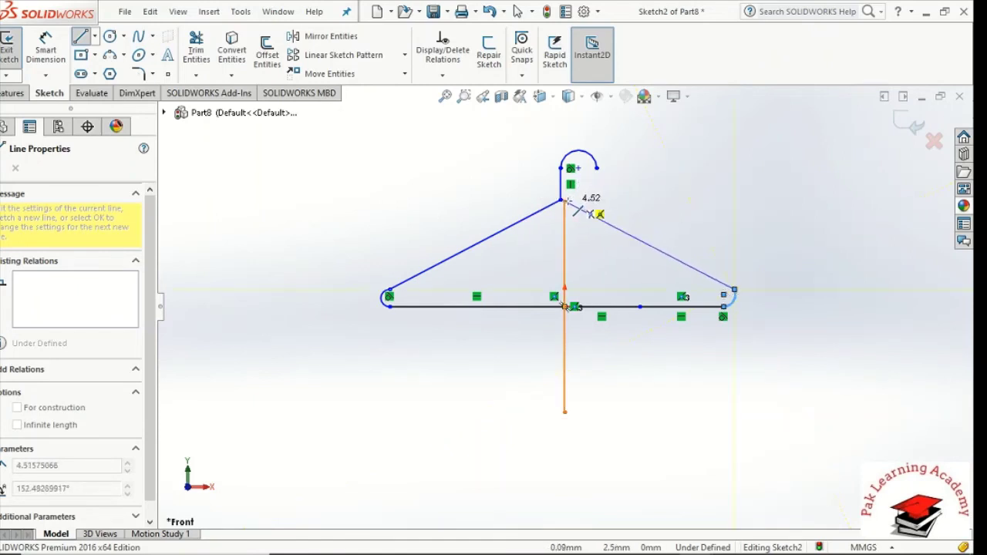
left_click(568, 201)
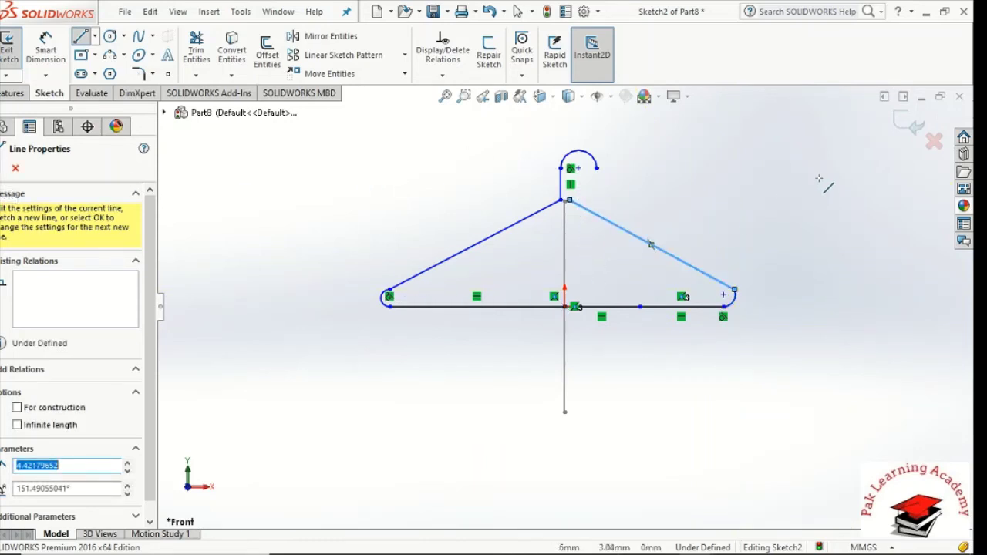
left_click(909, 131)
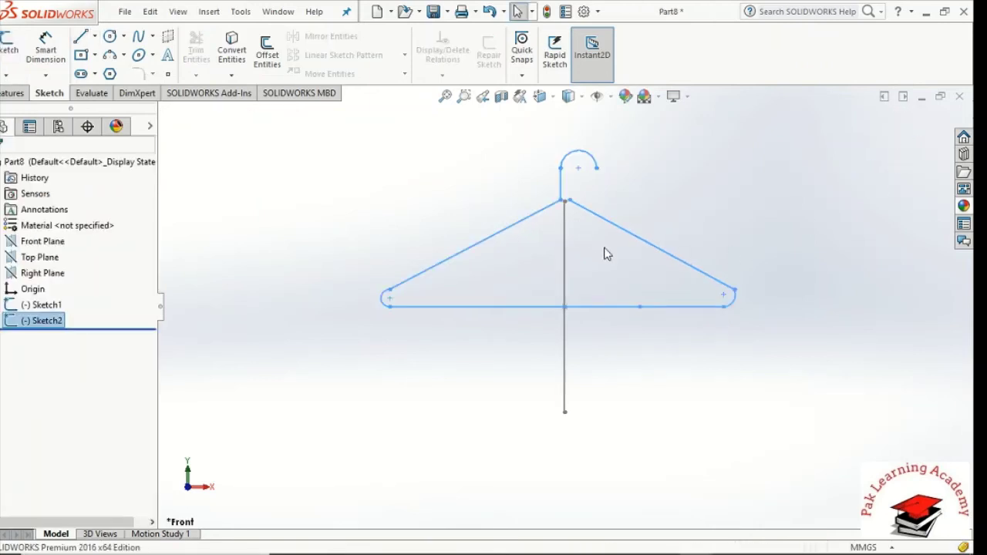
Step: Reopen Sketch1 and set the rectangle's left side length to 0.30 mm
left_click(683, 347)
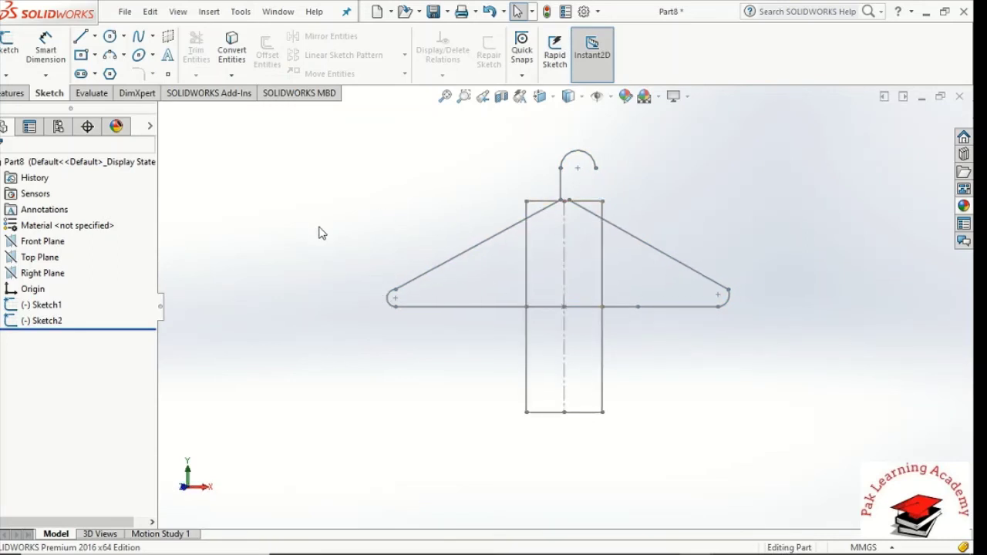
left_click(44, 306)
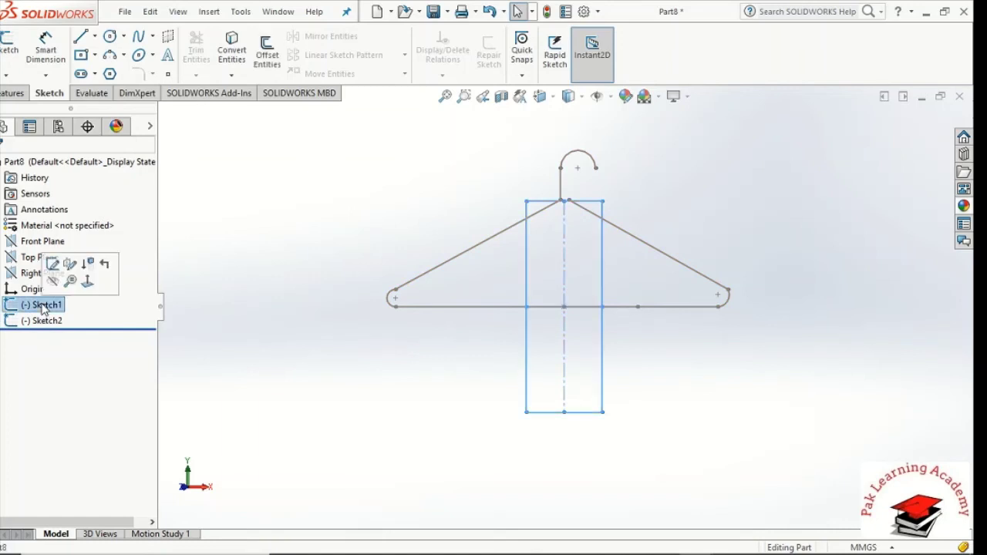
left_click(52, 264)
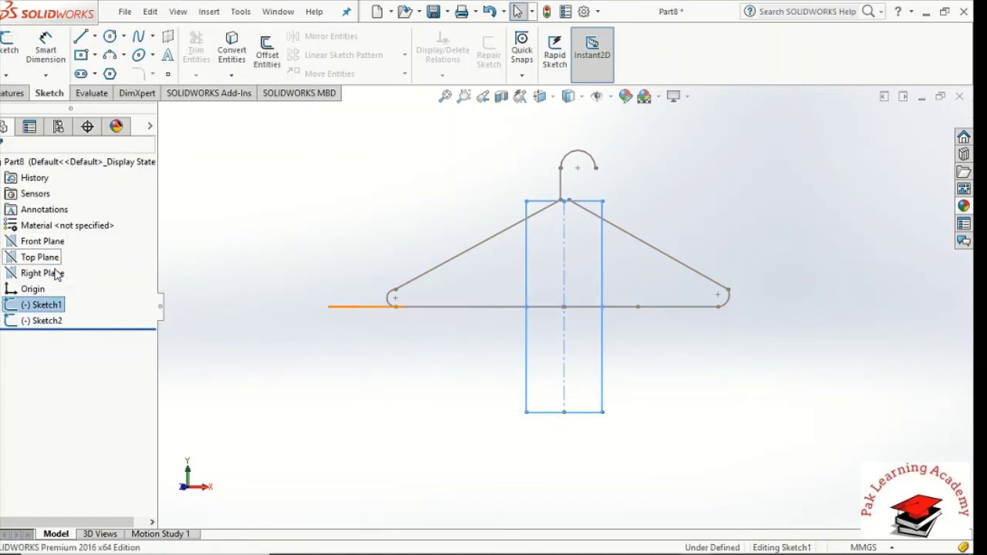
left_click(527, 256)
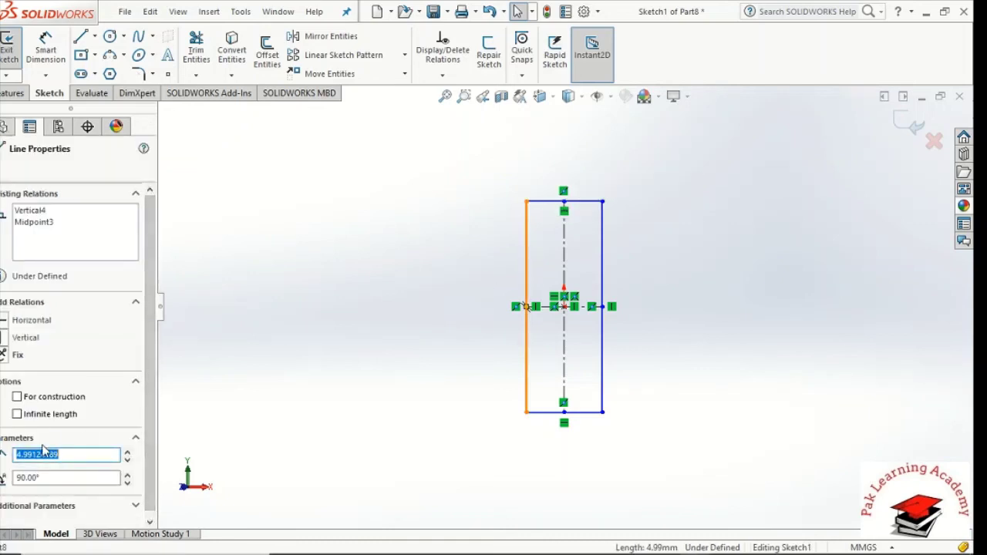
type("1")
key("Return")
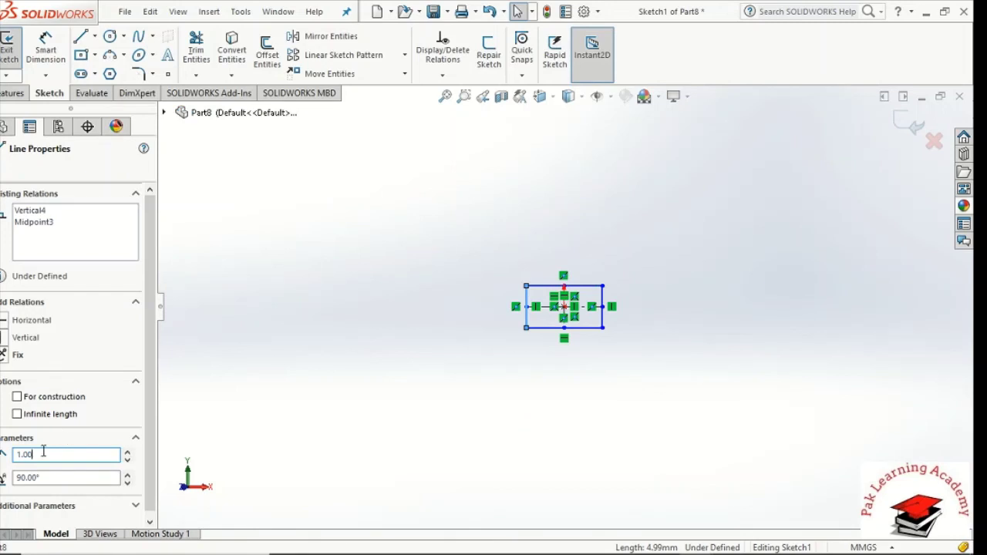
double_click(43, 455)
type("0.10")
key("Return")
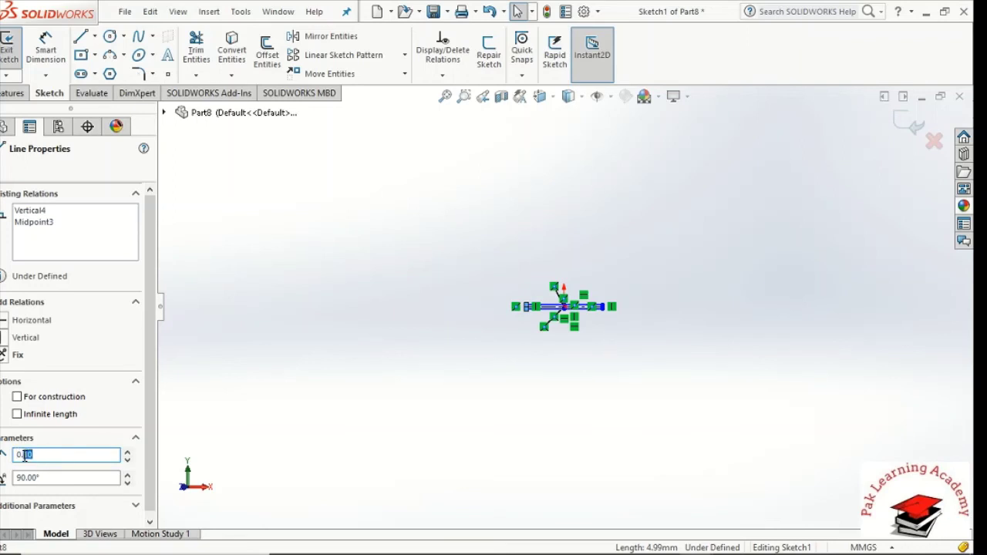
type("30")
key("Return")
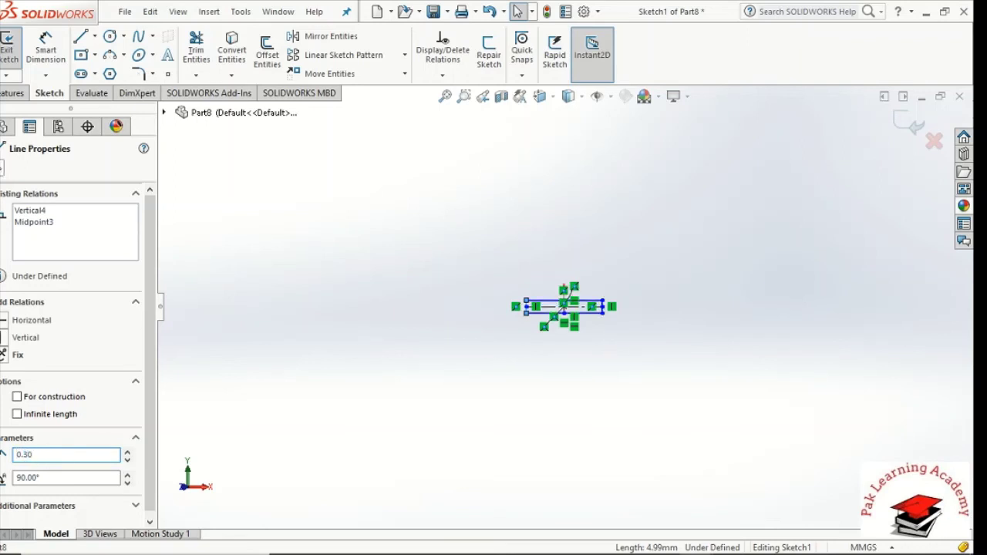
key("Escape")
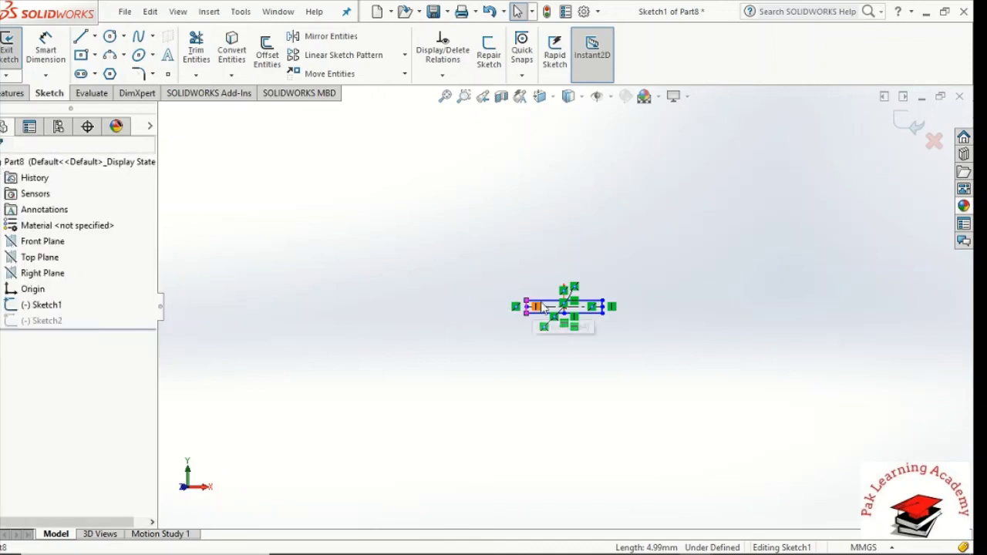
Step: Set the rectangle's top side to 0.20 mm and exit the sketch
left_click(547, 306)
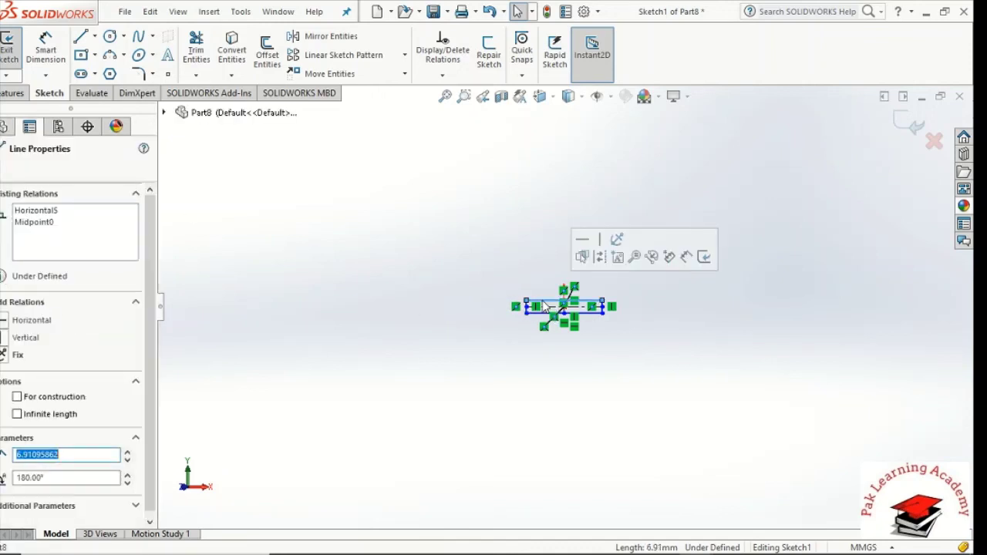
type("0")
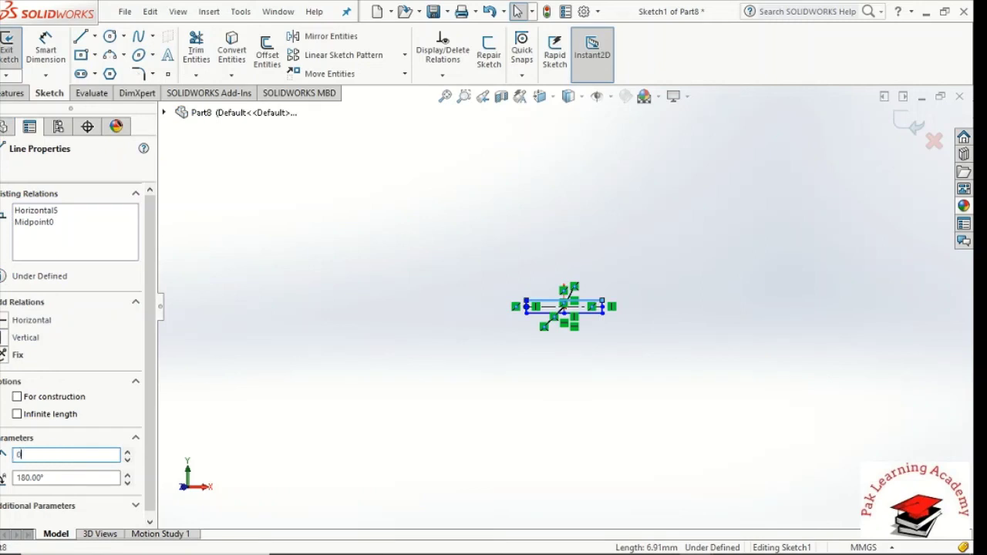
type(".2")
key("Return")
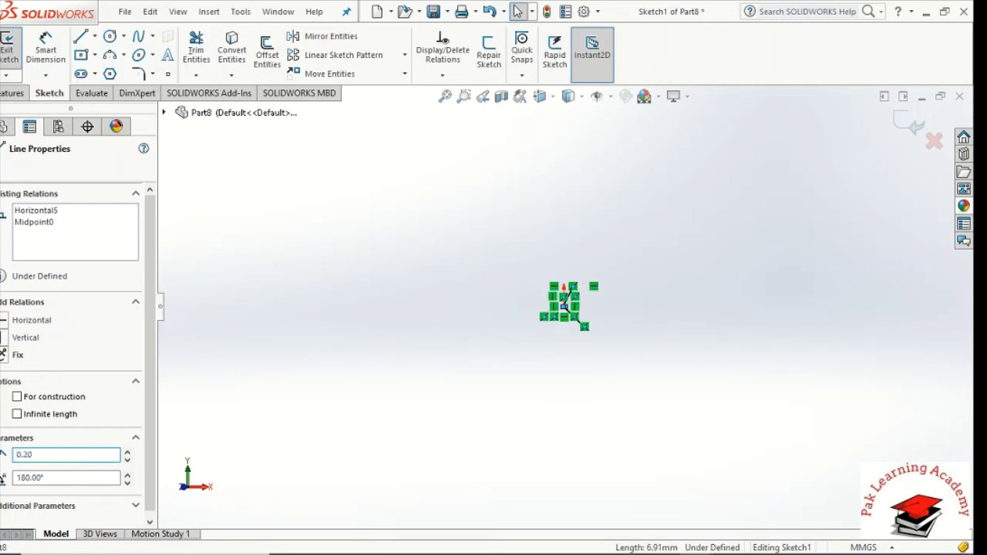
key("Escape")
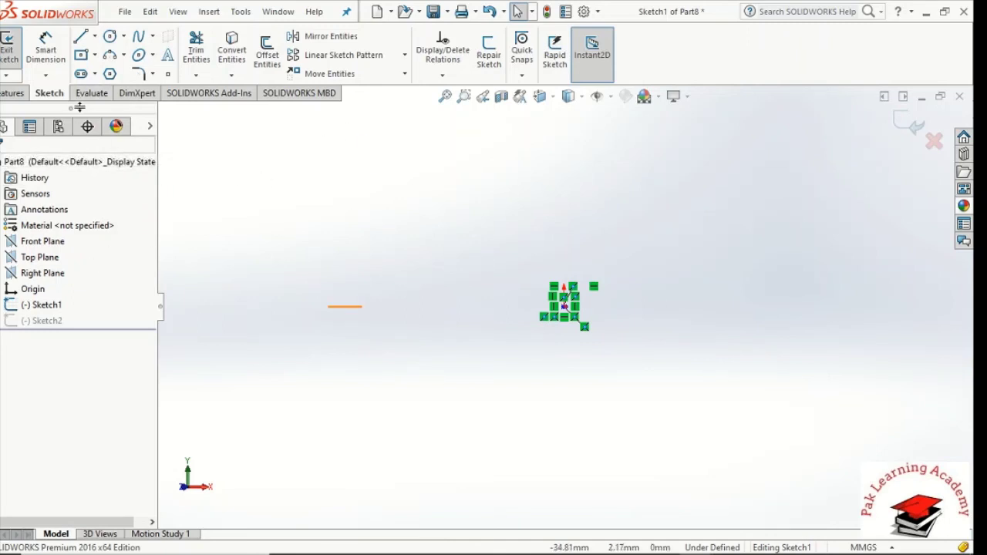
left_click(897, 121)
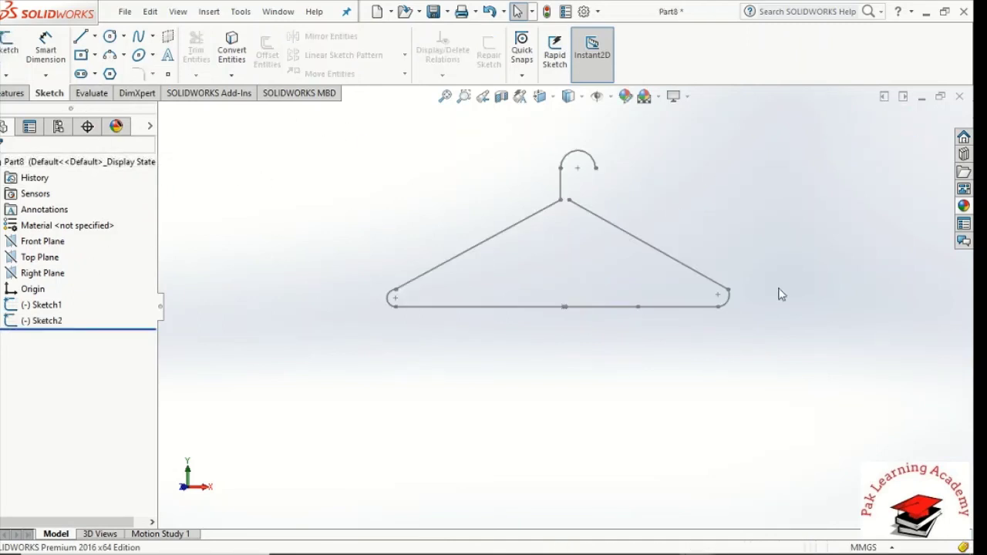
key("Left")
key("Left")
key("Left")
key("Left")
key("Up")
key("Up")
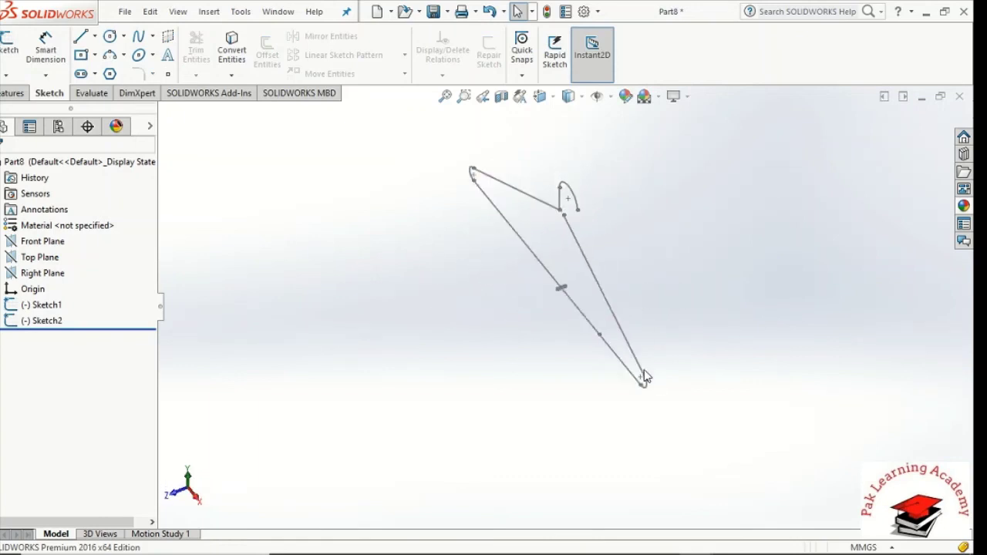
key("ctrl+1")
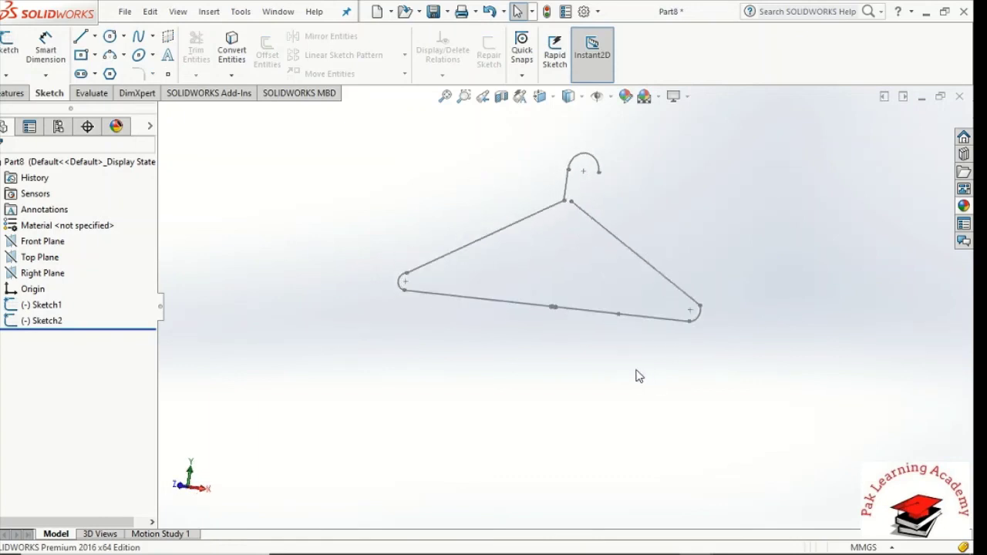
left_click(16, 93)
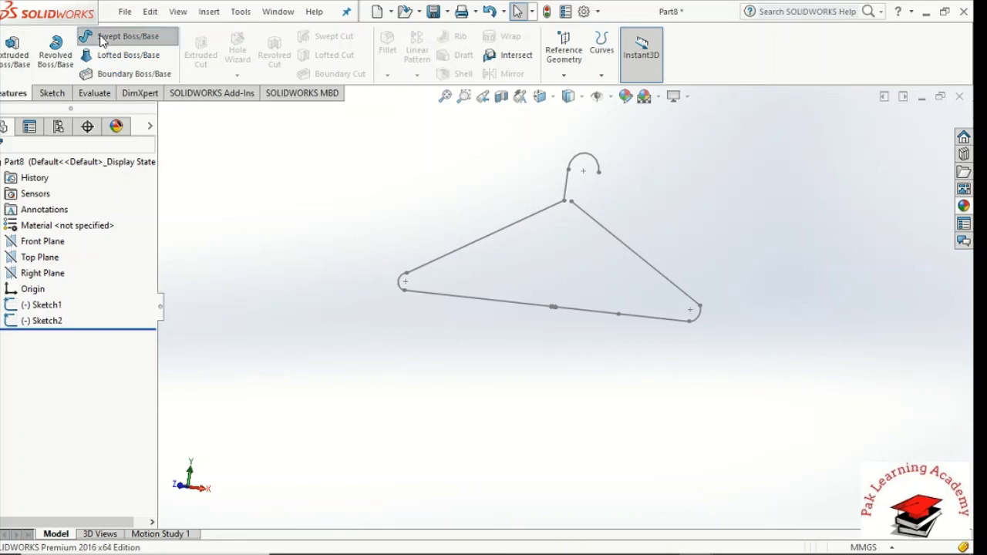
Step: Create a Swept Boss/Base with profile Sketch1 along path Sketch2 covering the whole hanger
left_click(124, 36)
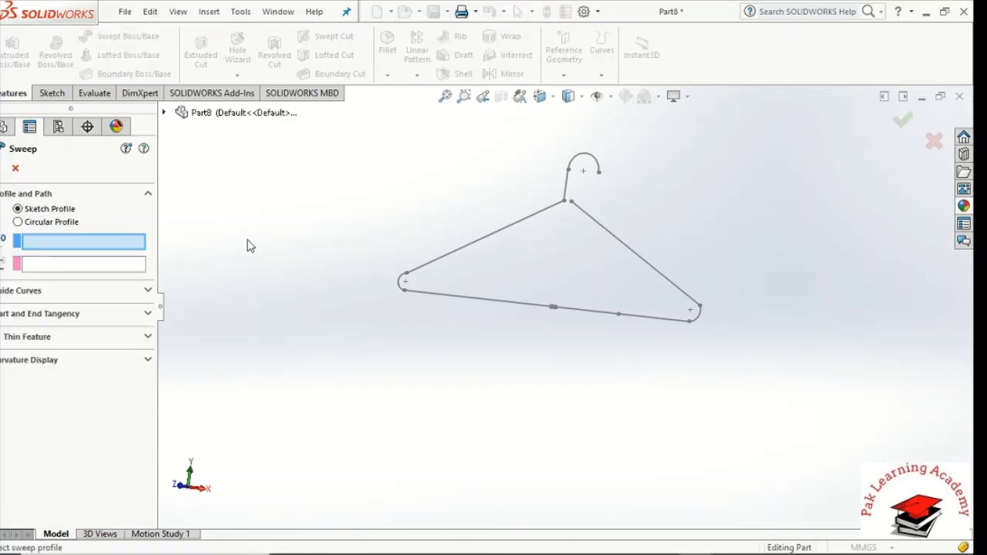
left_click(163, 112)
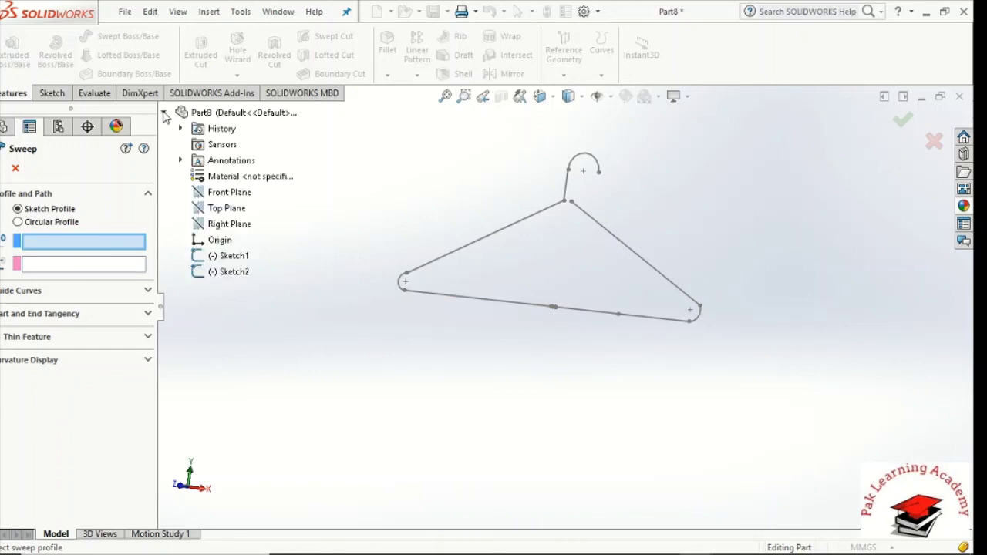
left_click(231, 261)
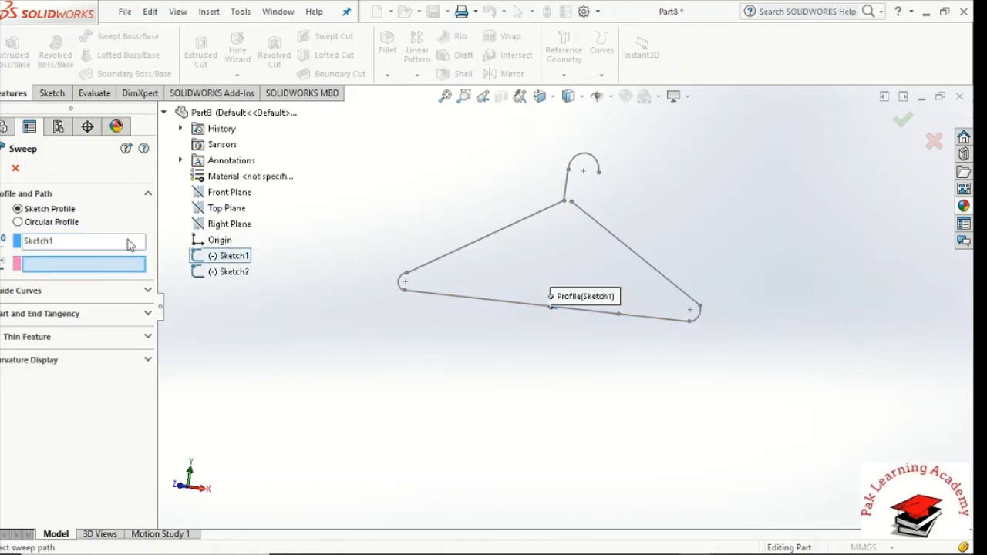
left_click(214, 277)
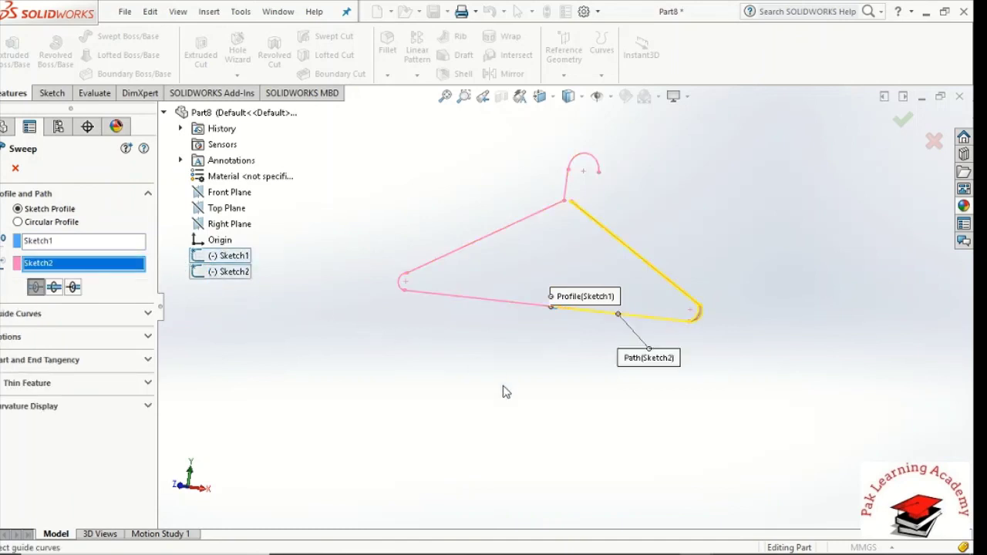
left_click(51, 290)
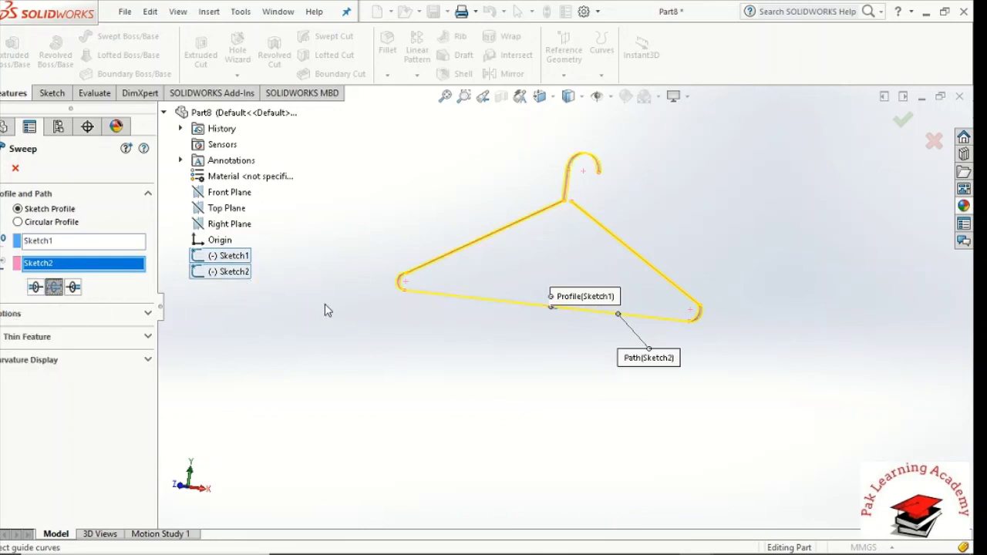
left_click(3, 169)
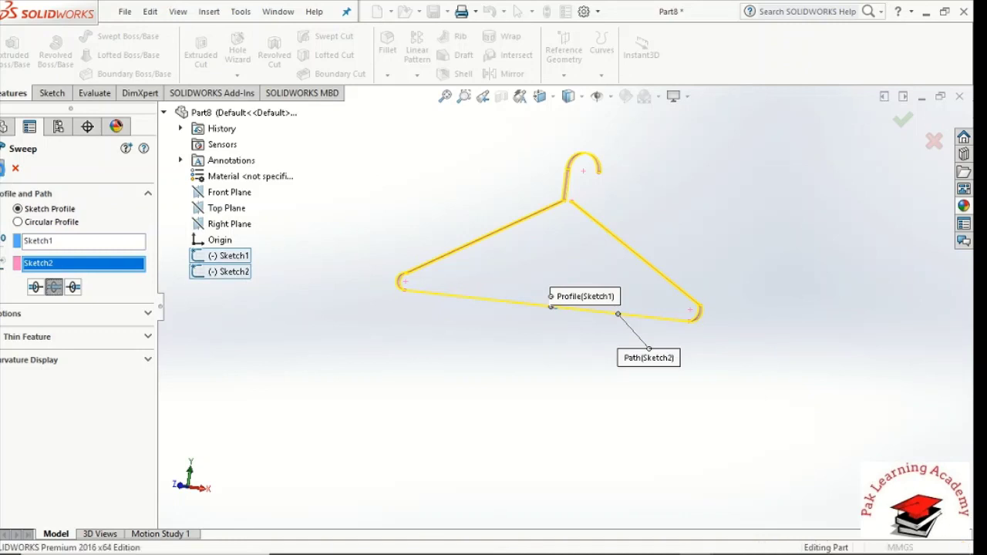
key("Left")
key("Left")
key("Left")
key("Left")
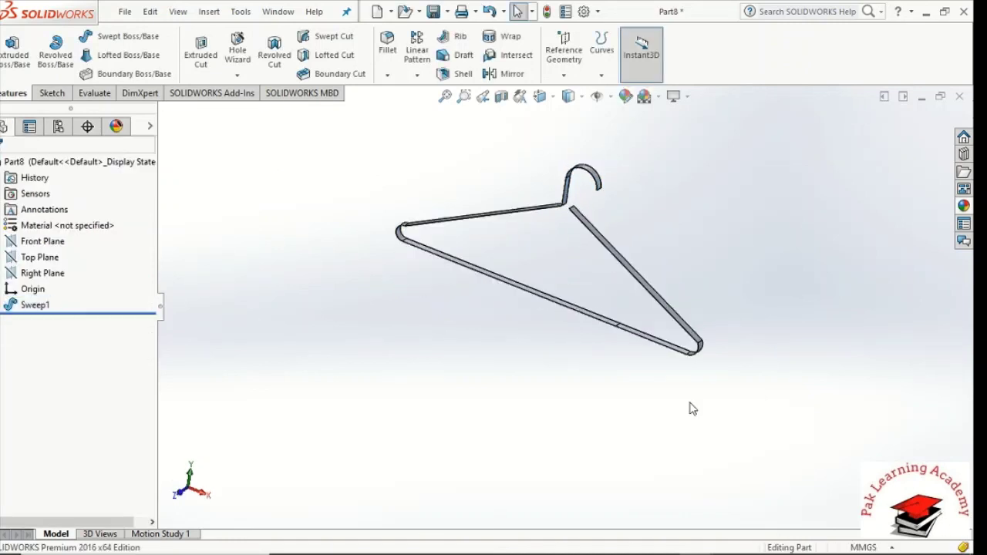
key("Left")
key("Left")
key("Left")
key("Left")
key("Left")
key("Left")
key("Left")
key("Left")
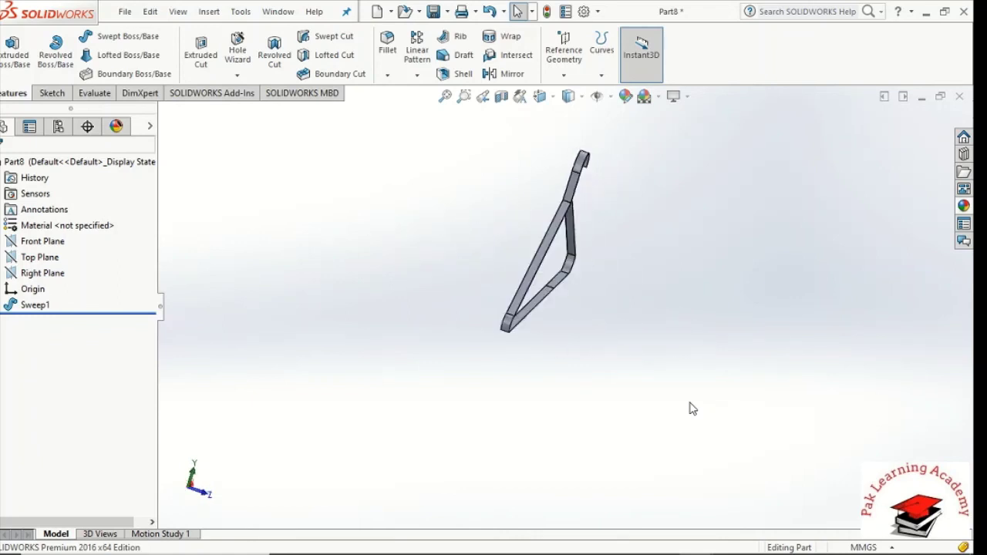
key("Up")
key("Up")
key("Up")
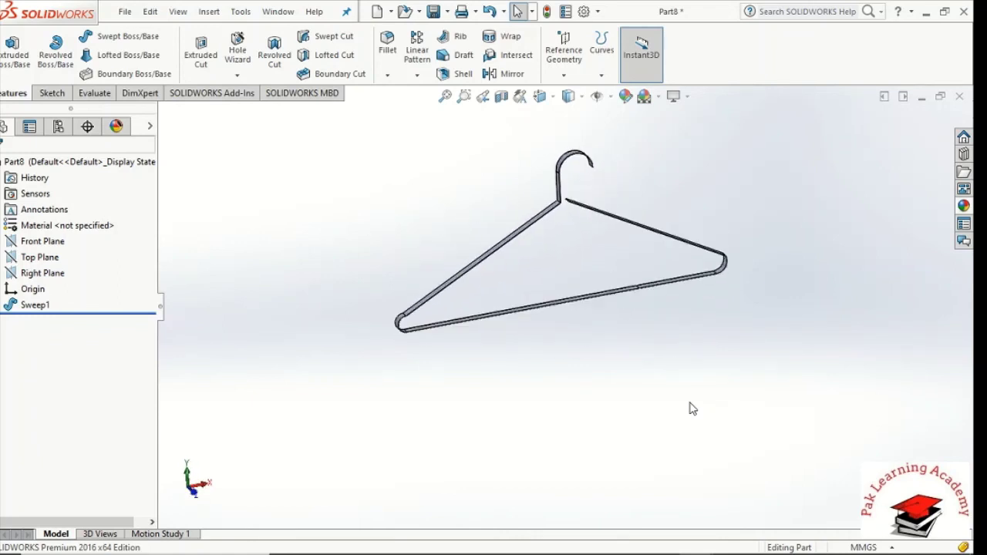